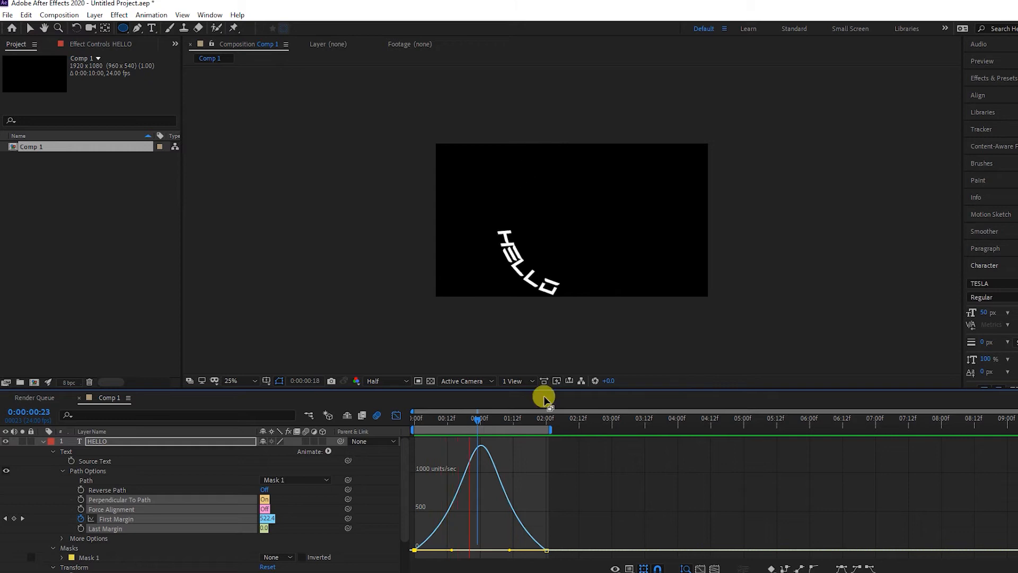
Step: Delete the HELLO text layer and close the Graph Editor, with the playhead back at 0:00
left_click(125, 439)
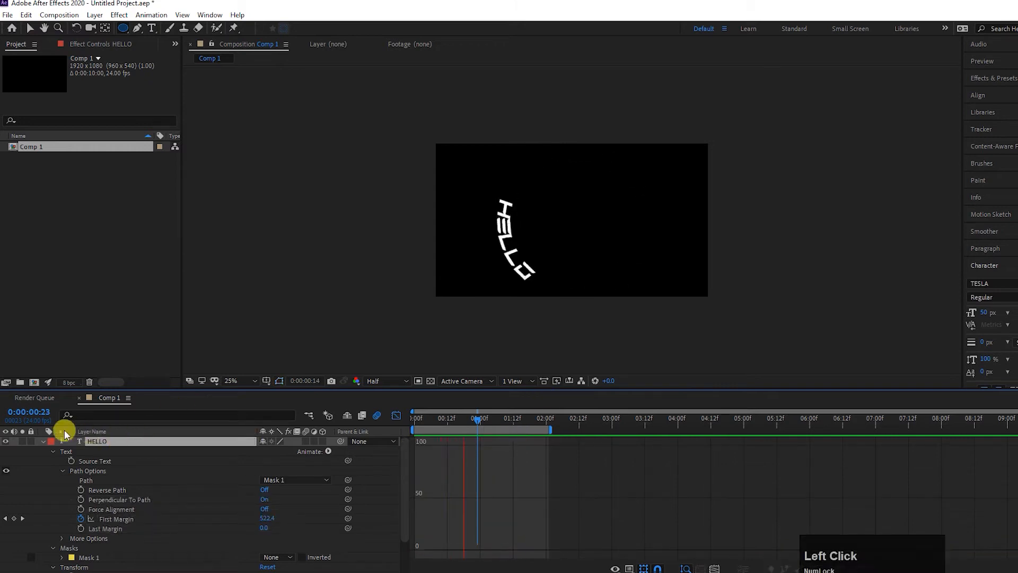
key("Delete")
key("space")
left_click(397, 415)
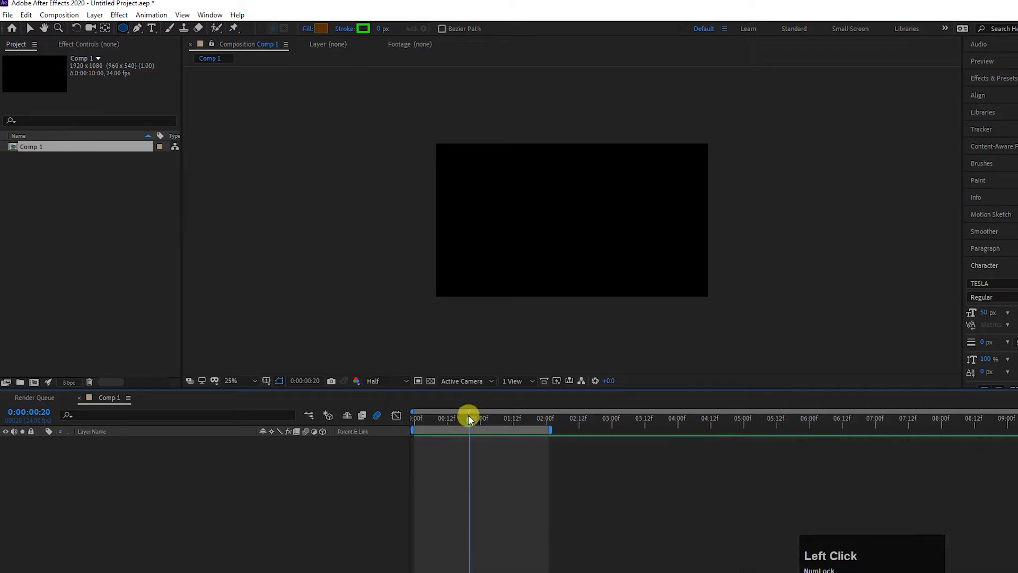
left_click_drag(469, 418, 307, 439)
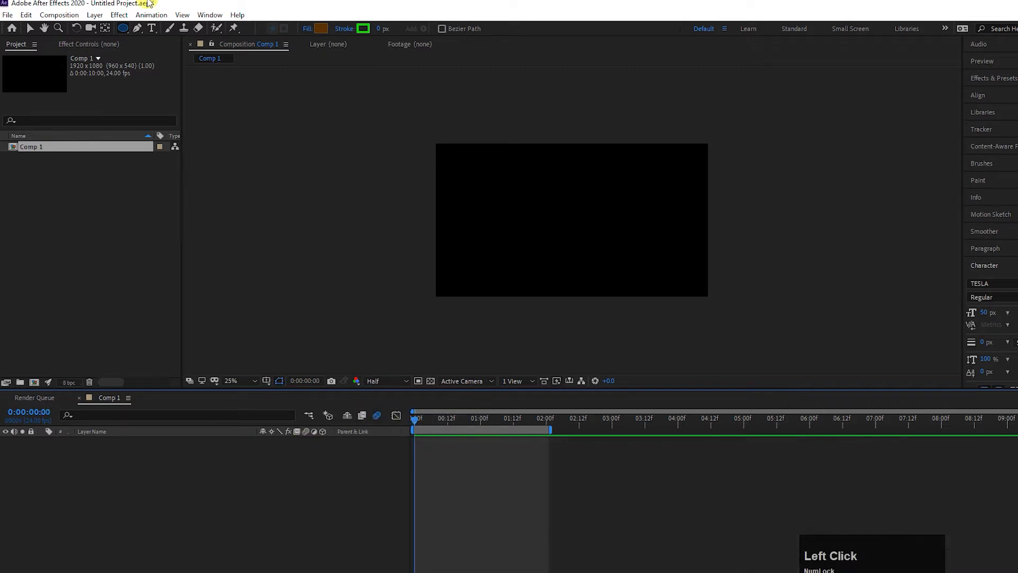
Step: Draw a small circle with the Ellipse tool at the centre of the composition, with the playhead at 0:00
left_click_drag(123, 28, 151, 52)
left_click_drag(536, 193, 589, 237)
key("space")
key("space")
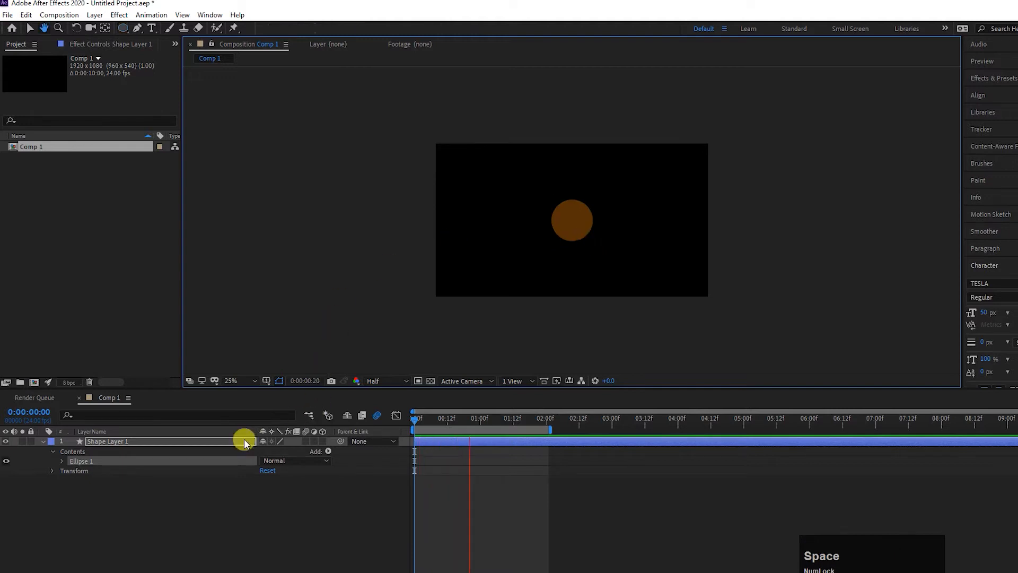
left_click_drag(473, 423, 2, 427)
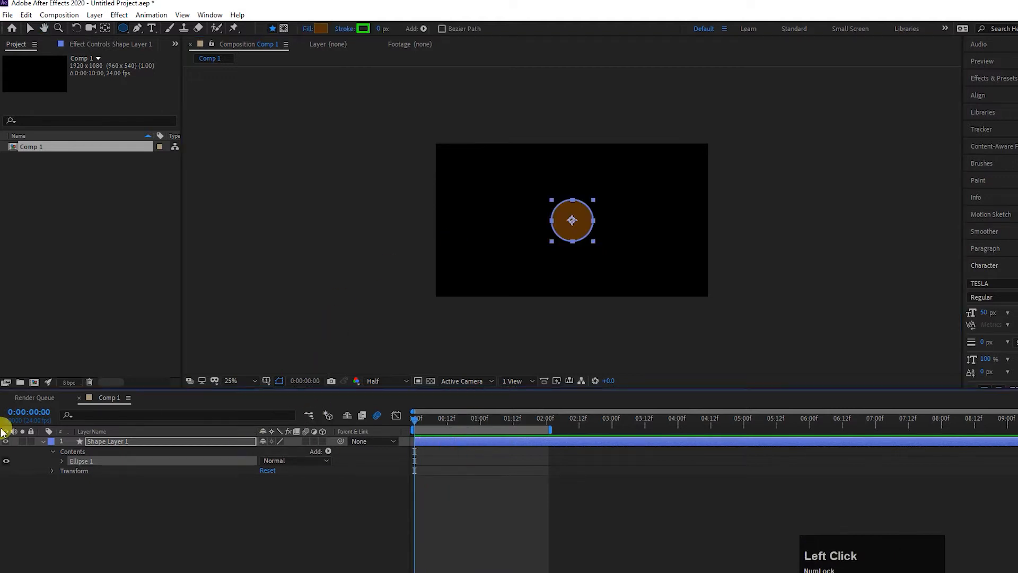
Step: Set the circle's fill colour to bright orange FF8400 and activate the Selection tool
left_click(320, 29)
left_click_drag(223, 308, 219, 308)
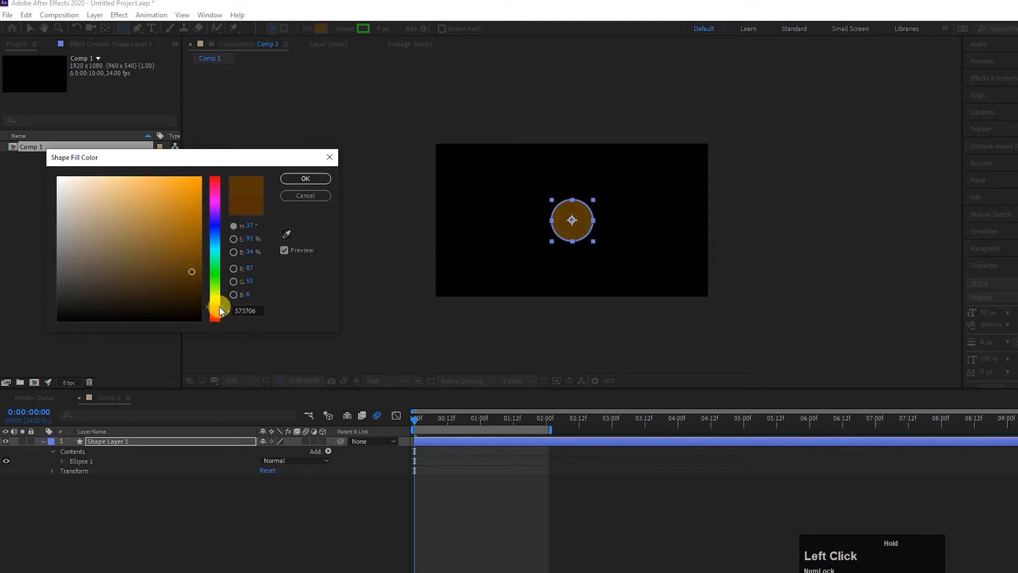
mouse_move(179, 255)
left_mouse_down()
mouse_move(175, 205)
mouse_move(222, 122)
left_mouse_up()
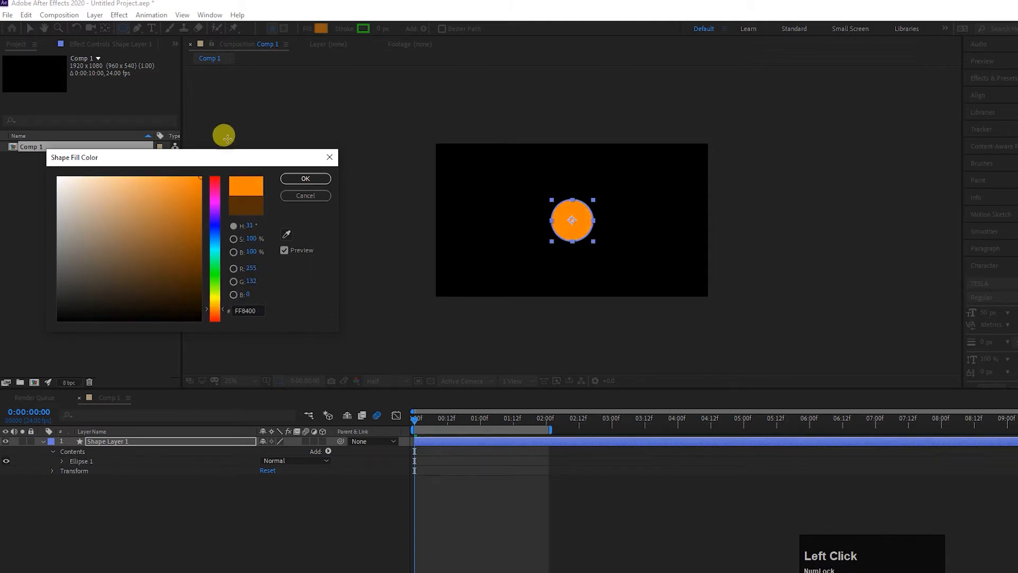
left_click(304, 178)
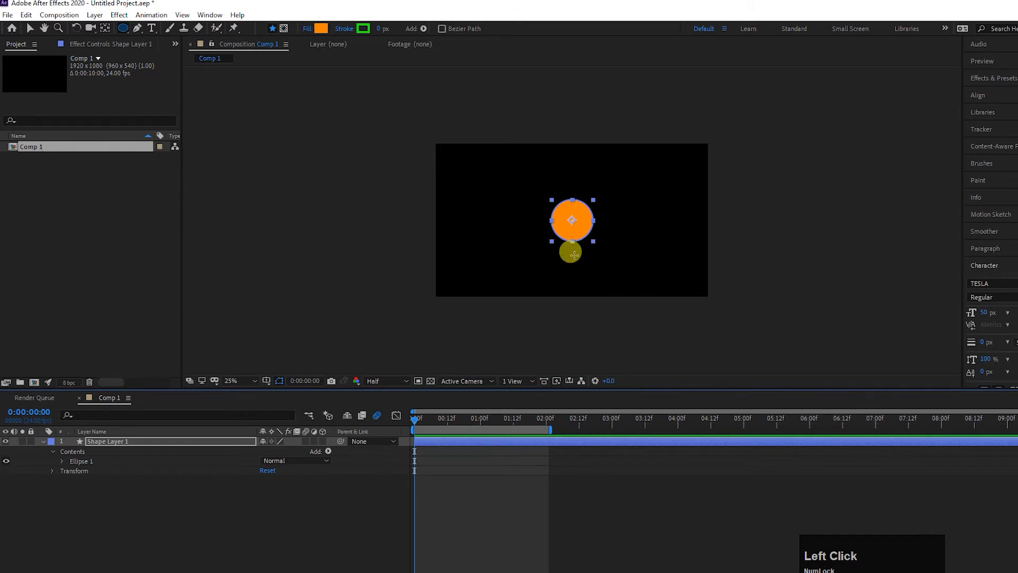
key("v")
left_click_drag(582, 232, 480, 213)
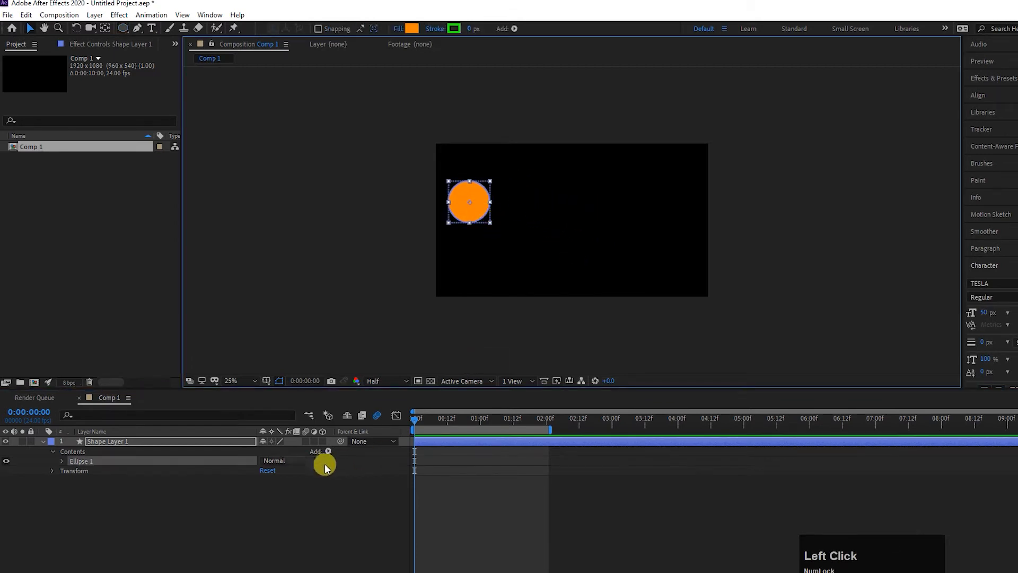
left_click(206, 514)
left_click(209, 441)
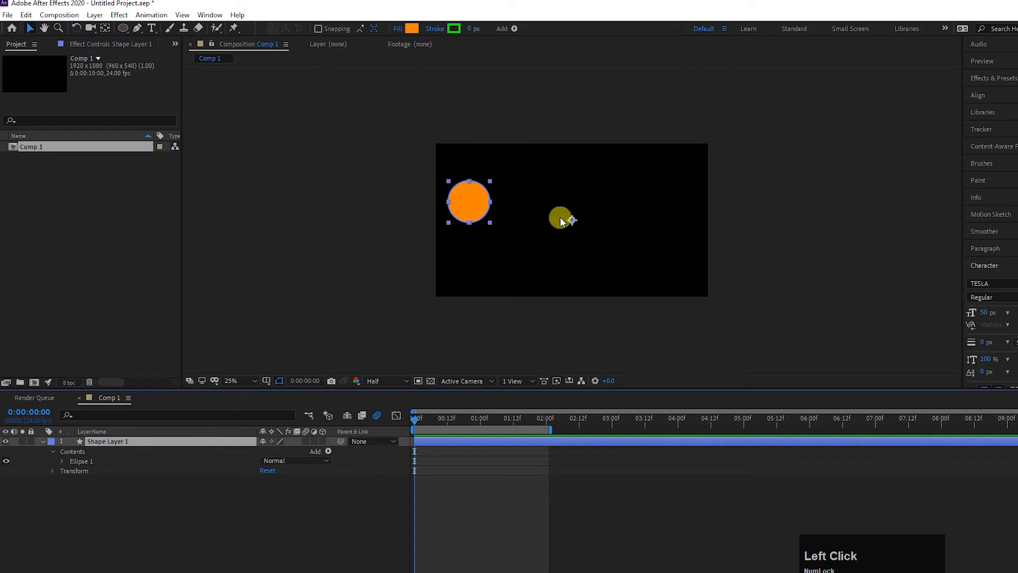
key("ctrl+z")
key("ctrl+z")
Step: Select the whole shape layer and move it to the composition's left side, at about 200, 416
left_click(199, 477)
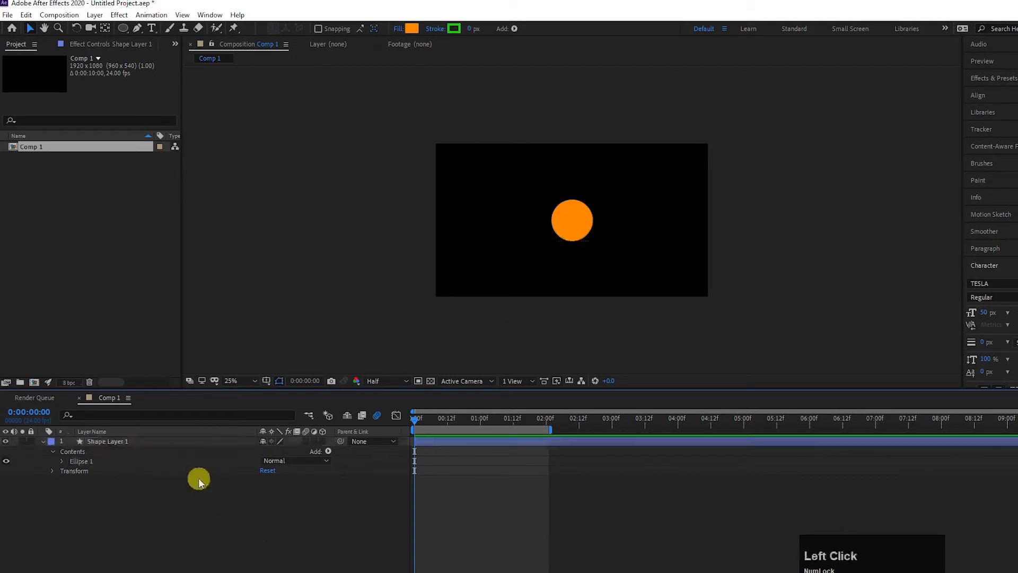
left_click(158, 442)
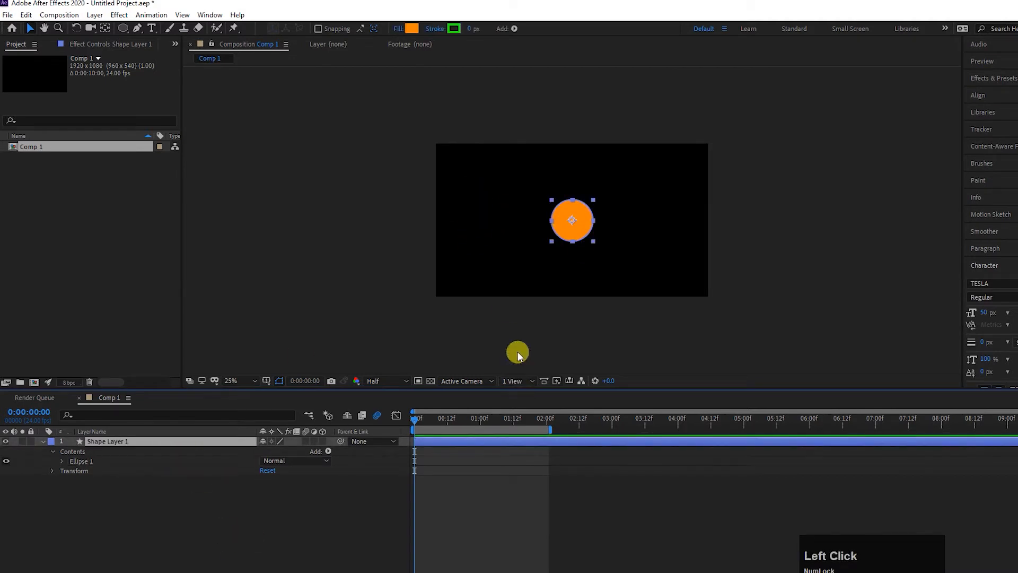
left_click_drag(578, 235, 470, 215)
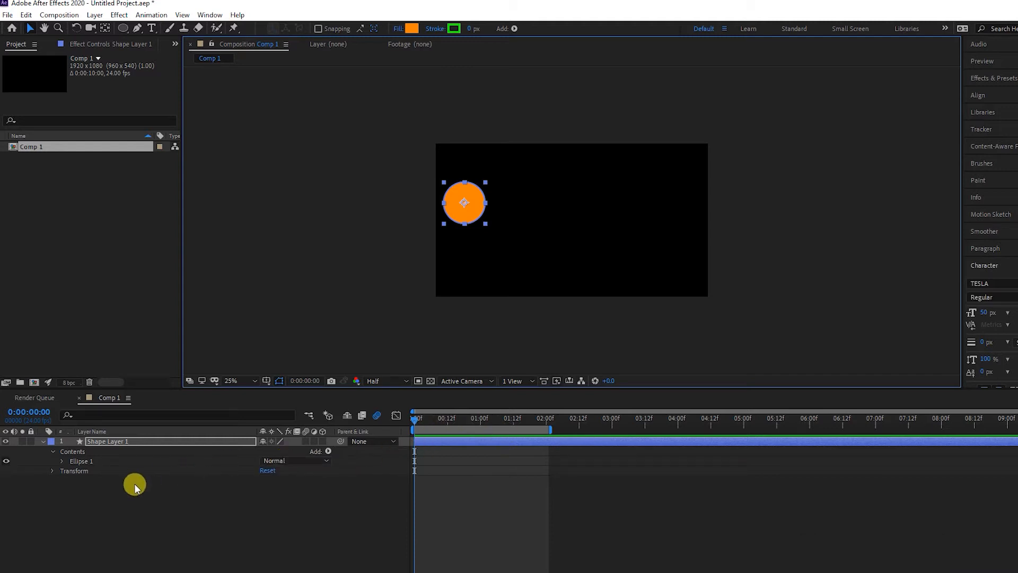
Step: Animate the circle's Position horizontally, with keyframes at 0:00 and at 2:00, where X is about 1758
key("p")
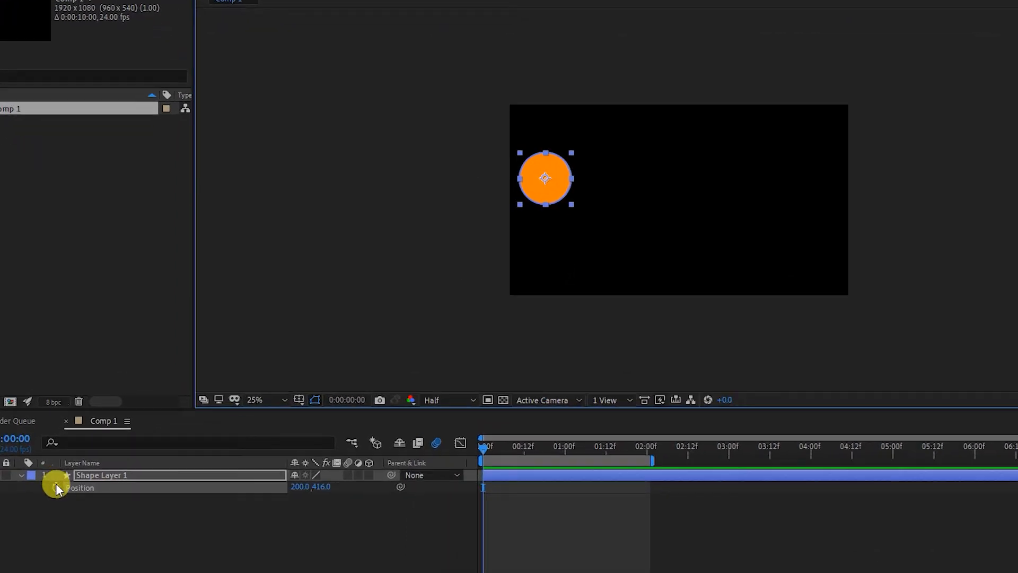
left_click(46, 507)
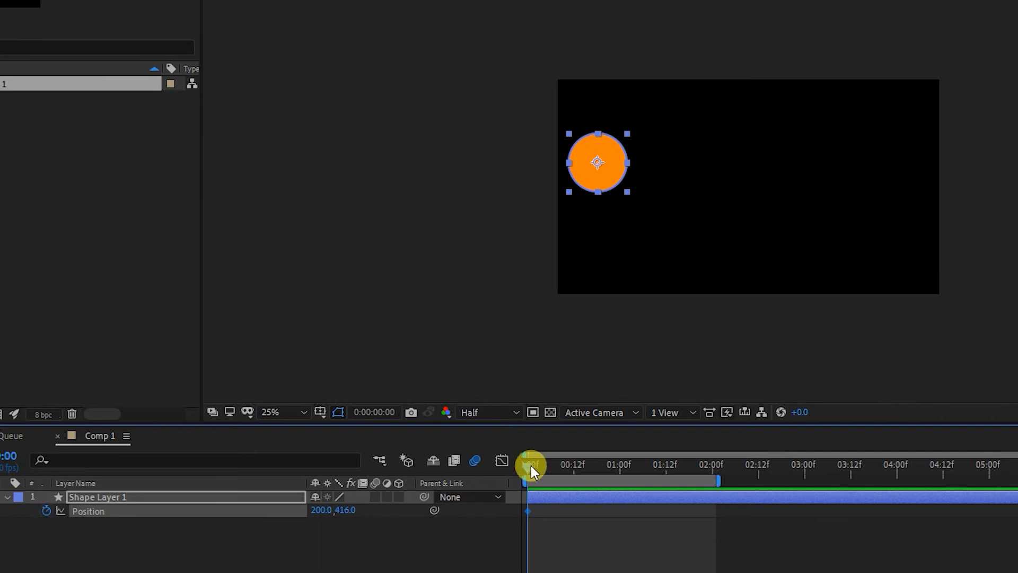
left_click_drag(530, 466, 718, 479)
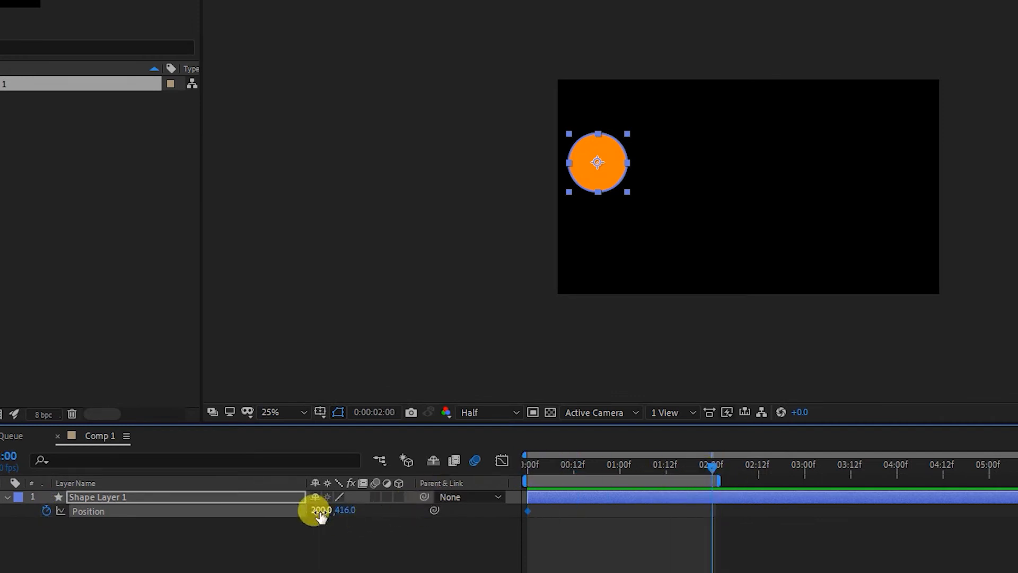
left_click_drag(316, 509, 1017, 499)
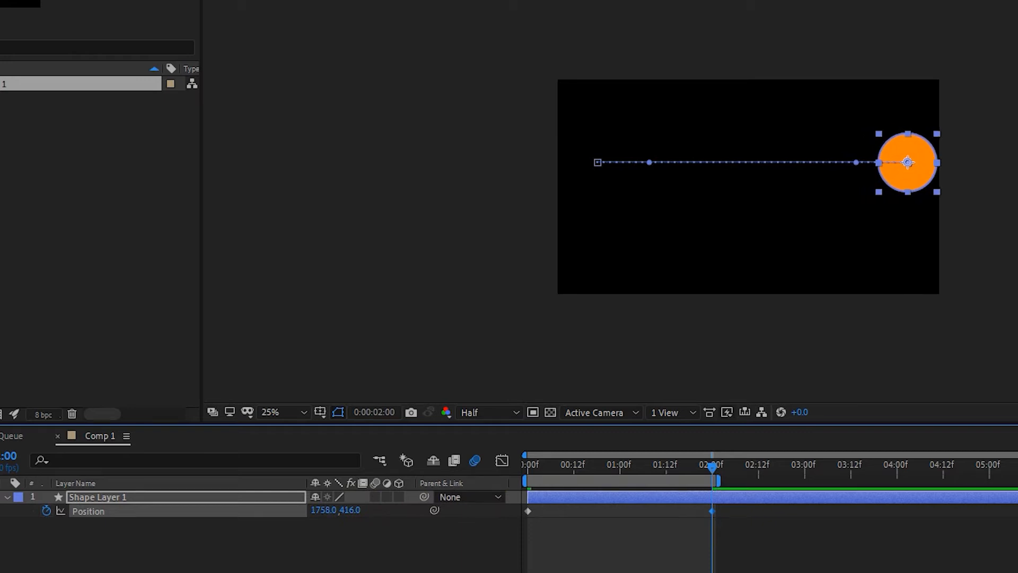
left_click(715, 491)
Step: Preview the circle's horizontal motion from the start and return the playhead to 0:00
left_click_drag(711, 463, 490, 466)
key("space")
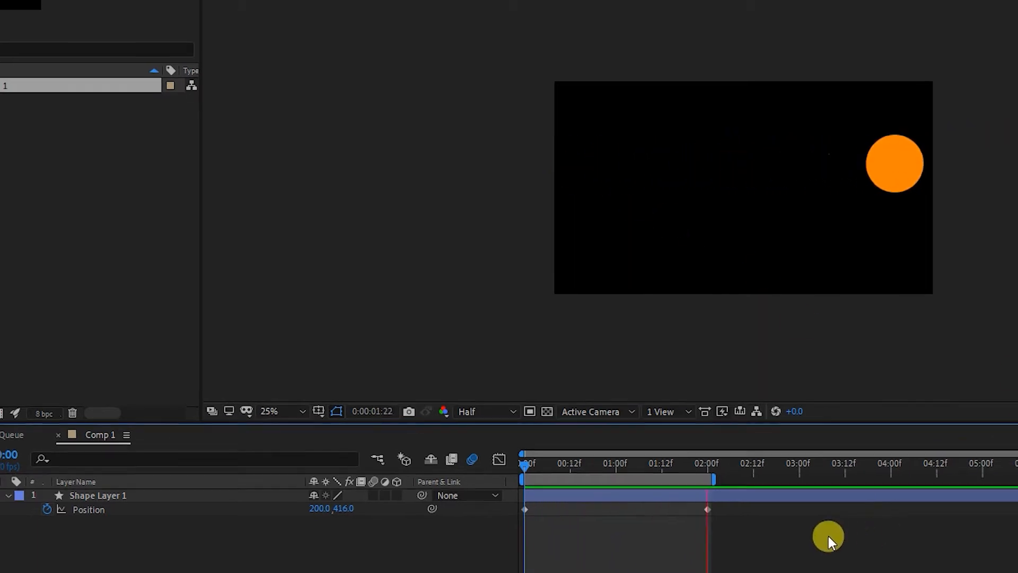
key("space")
left_click_drag(539, 466, 407, 450)
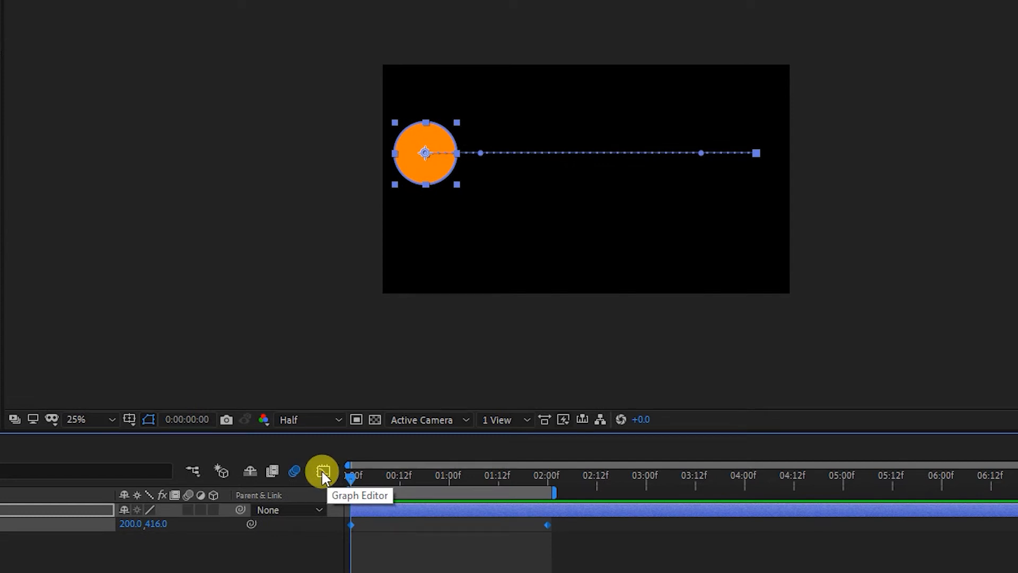
Step: Open the Graph Editor for Position, view the value graph, and switch back to the speed graph
left_click(323, 472)
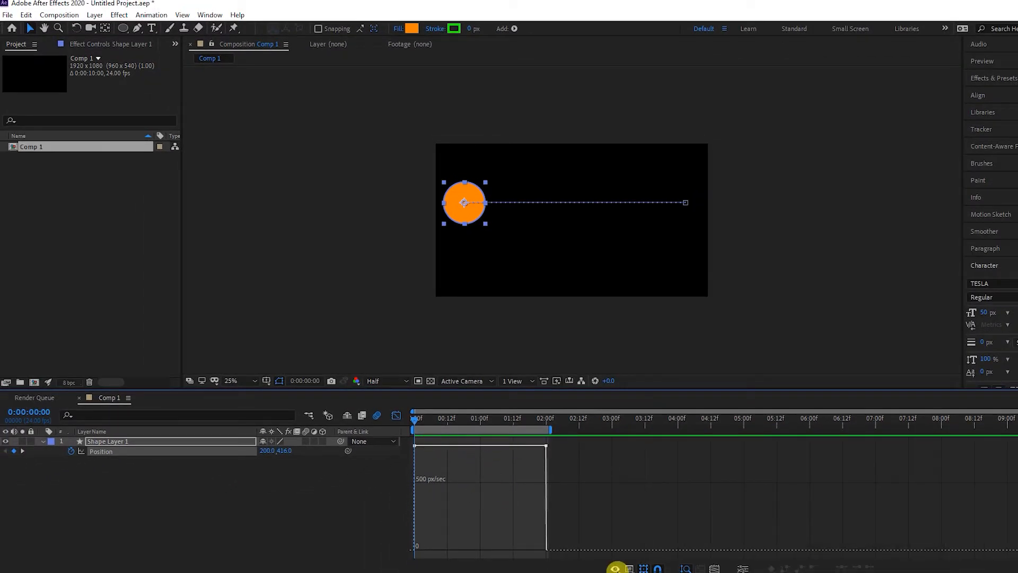
left_click(629, 568)
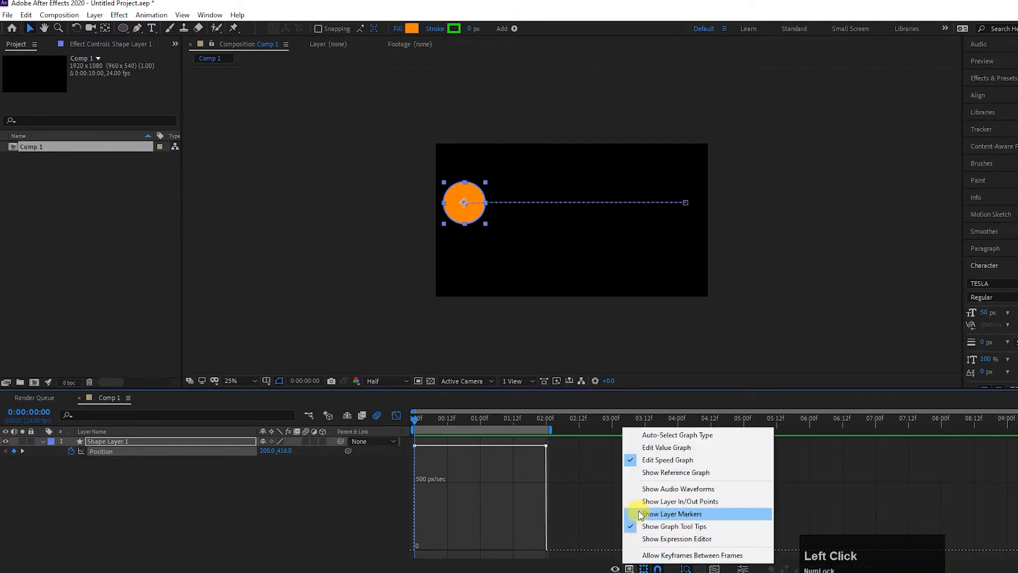
left_click(631, 449)
left_click(630, 568)
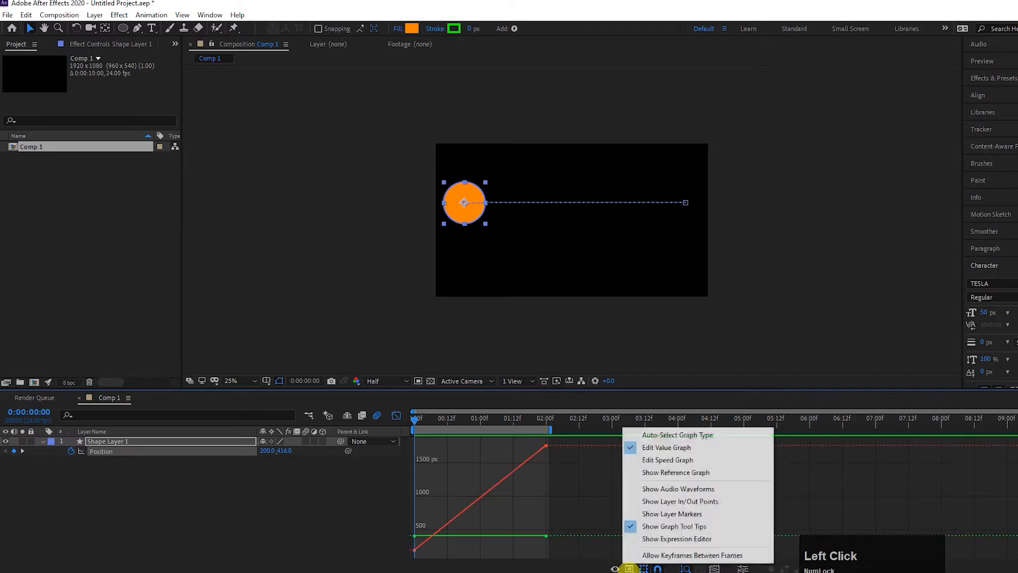
left_click(632, 460)
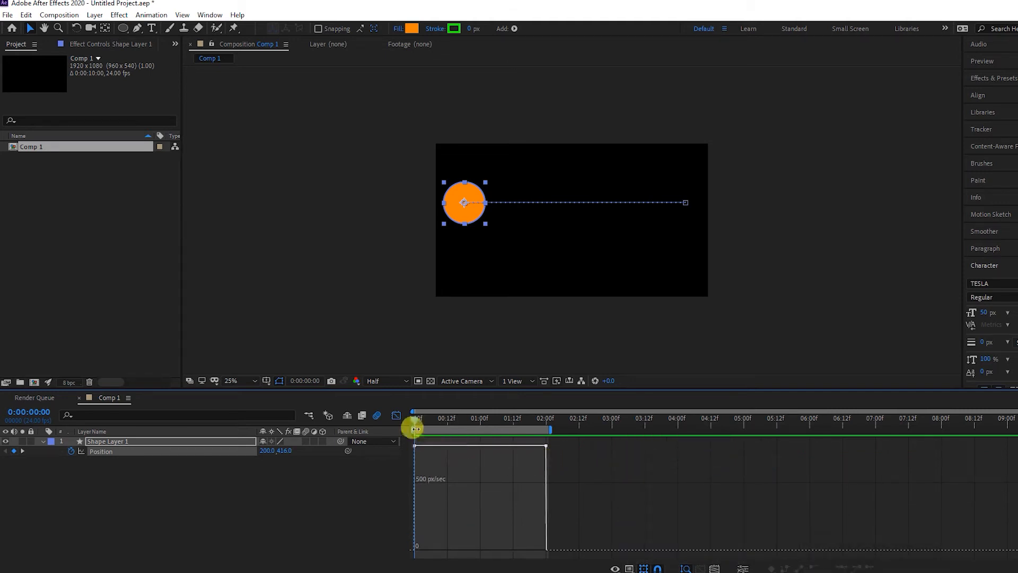
Step: Select both Position keyframes in the speed graph and preview the motion from 0:00
left_click_drag(415, 420, 385, 415)
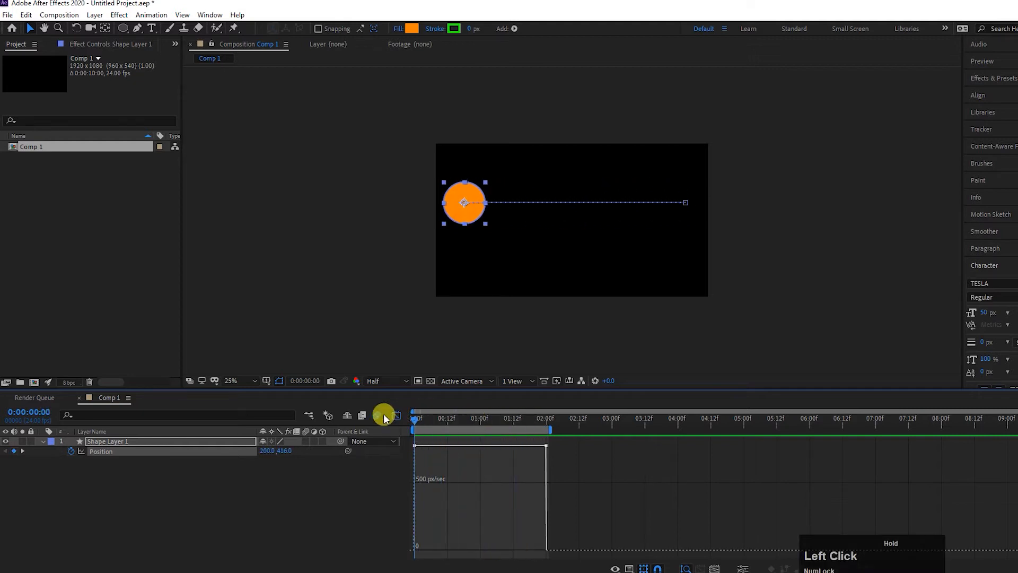
left_click_drag(557, 442, 392, 450)
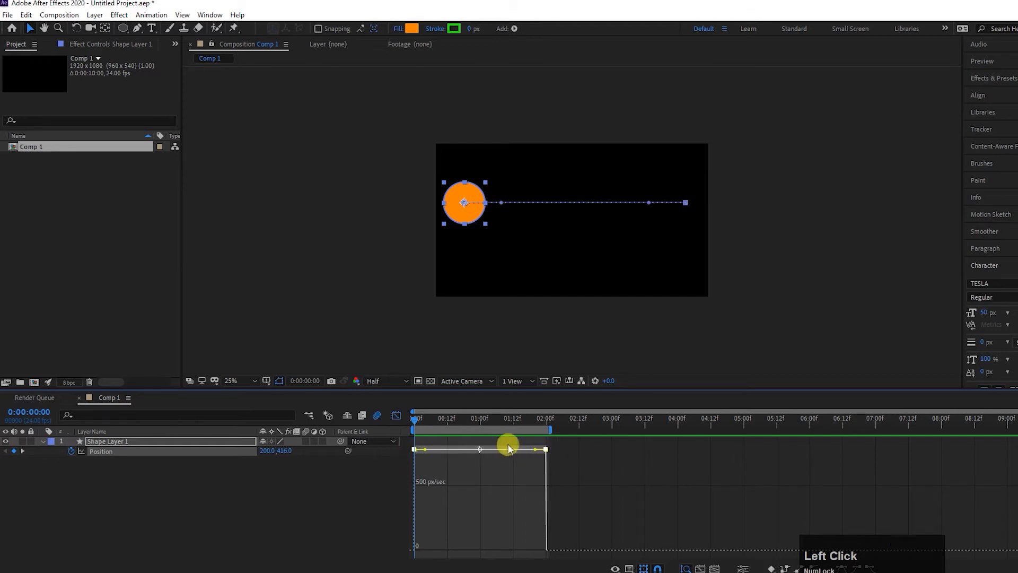
left_click_drag(418, 418, 416, 398)
key("space")
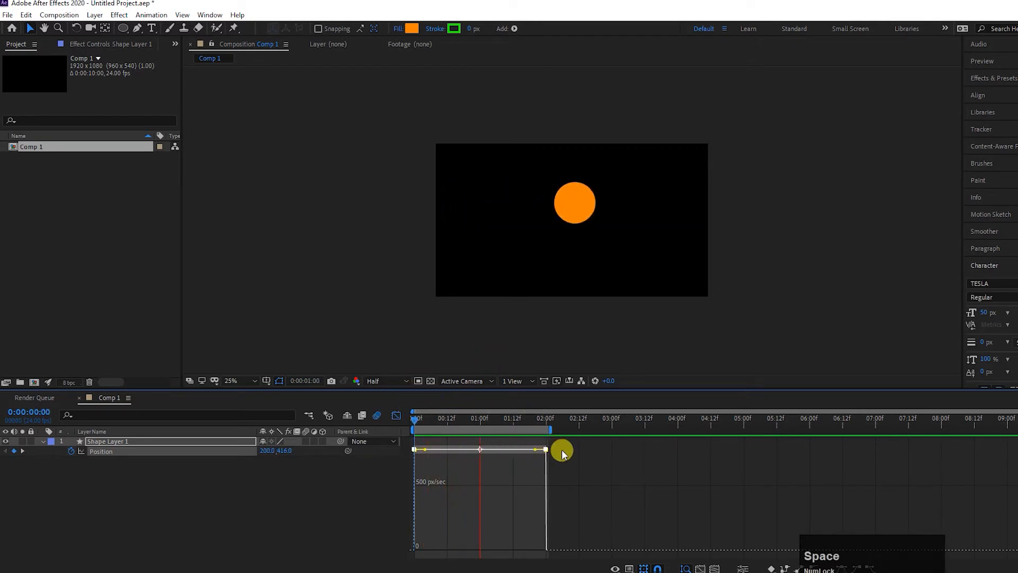
key("space")
left_click_drag(529, 418, 415, 418)
Step: Examine the speed along the beginning of the Position speed graph and replay the circle's motion
scroll(450, 470, "up", 3, "alt")
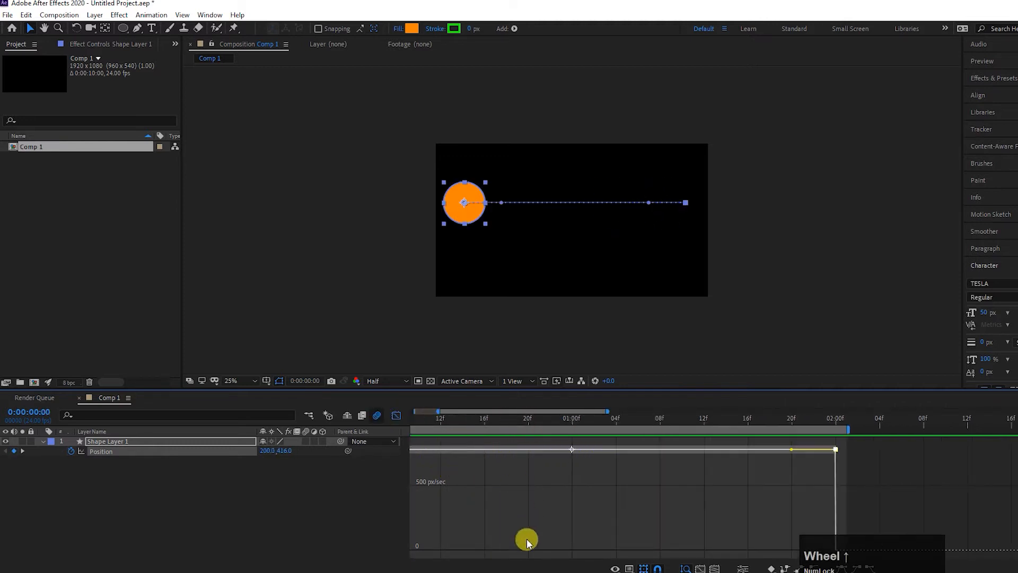
left_click_drag(530, 570, 444, 564)
scroll(432, 453, "up", 1)
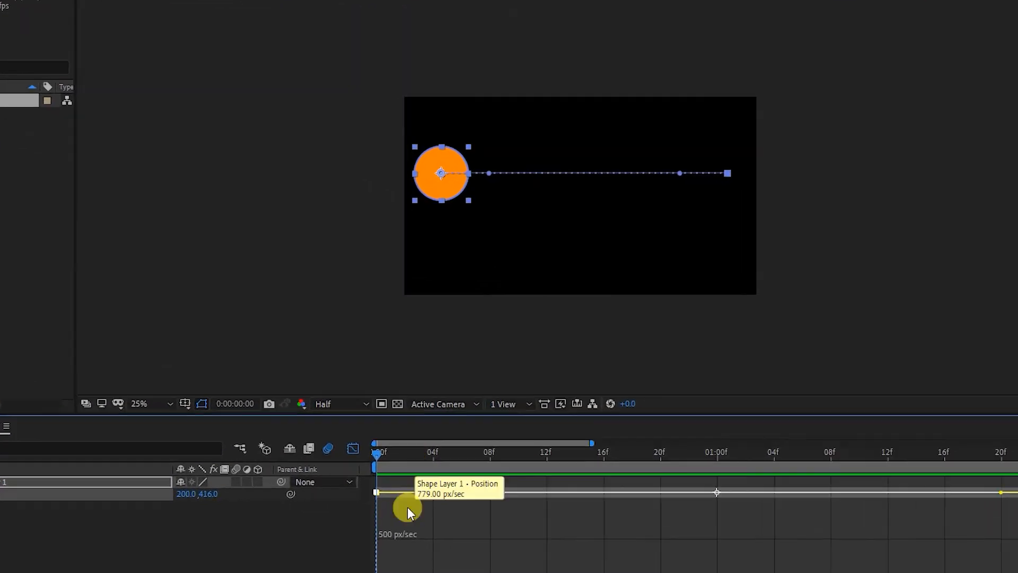
mouse_move(430, 454)
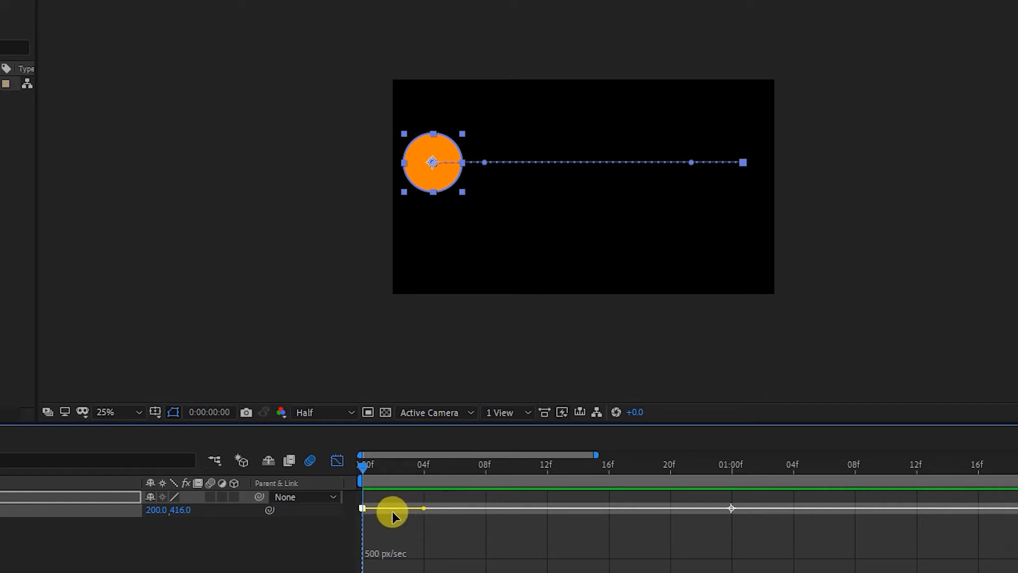
key("space")
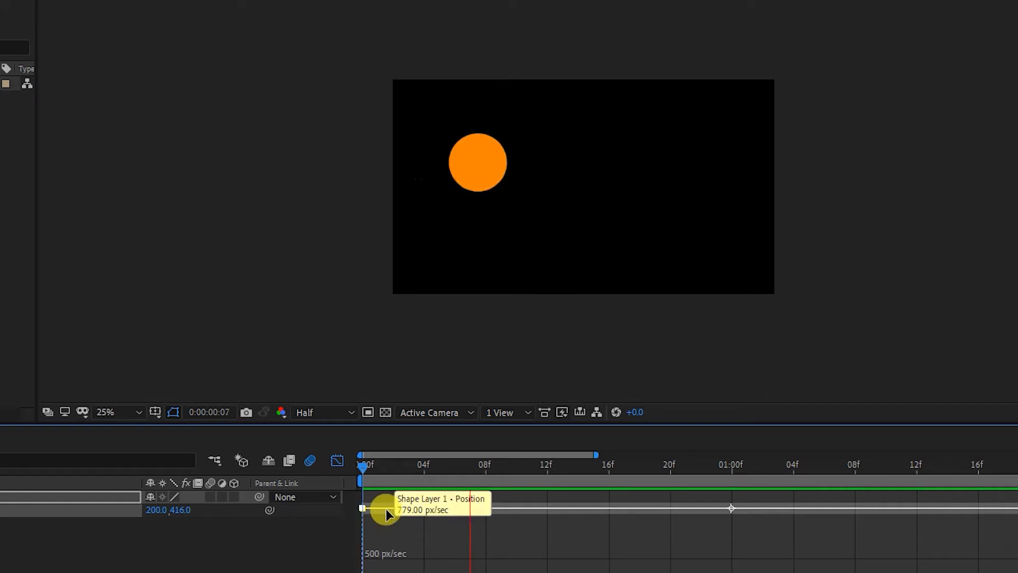
key("space")
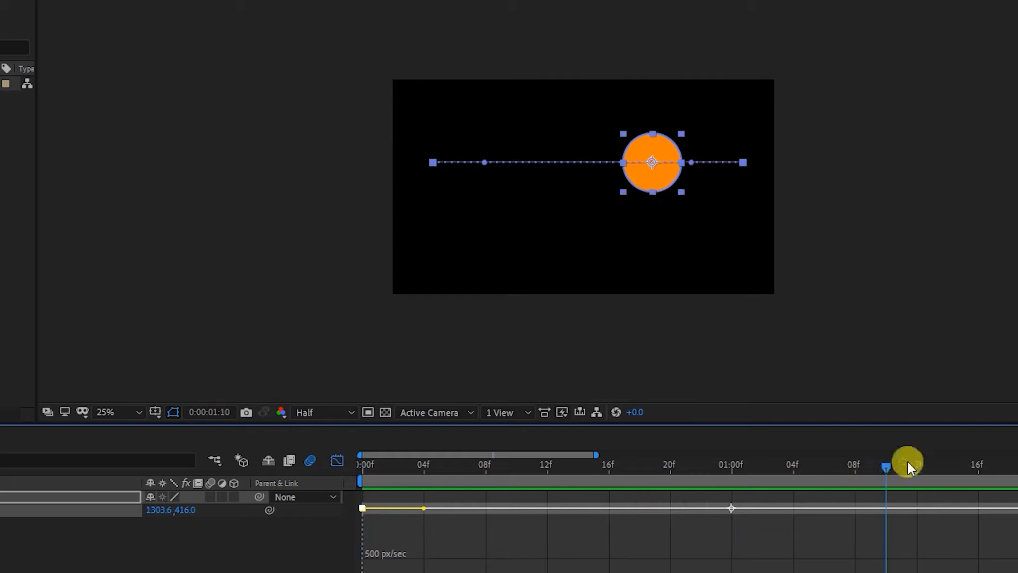
left_click_drag(886, 466, 309, 460)
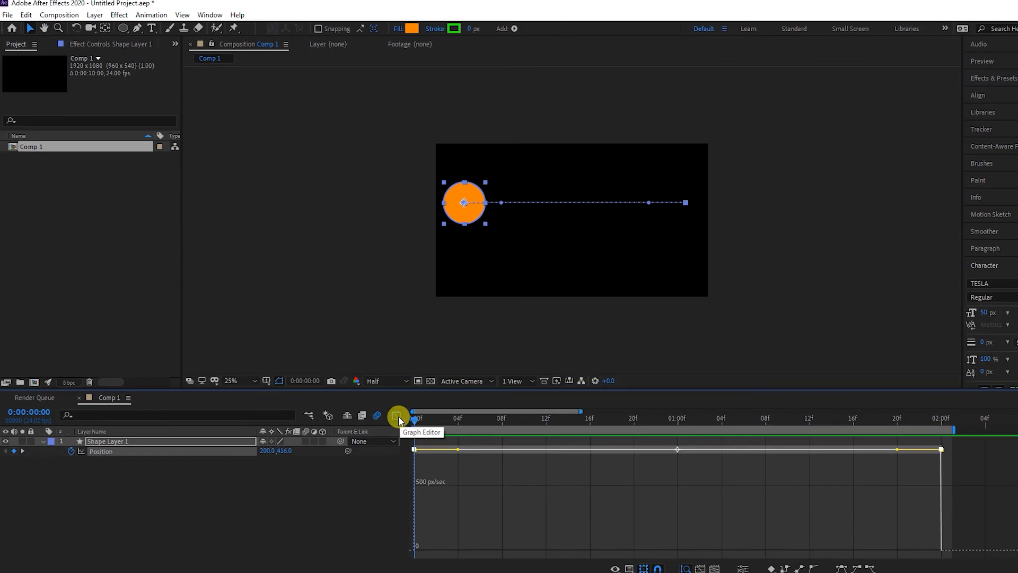
Step: Close the Graph Editor and show the Position keyframes in the regular timeline at a wider time scale
left_click(397, 415)
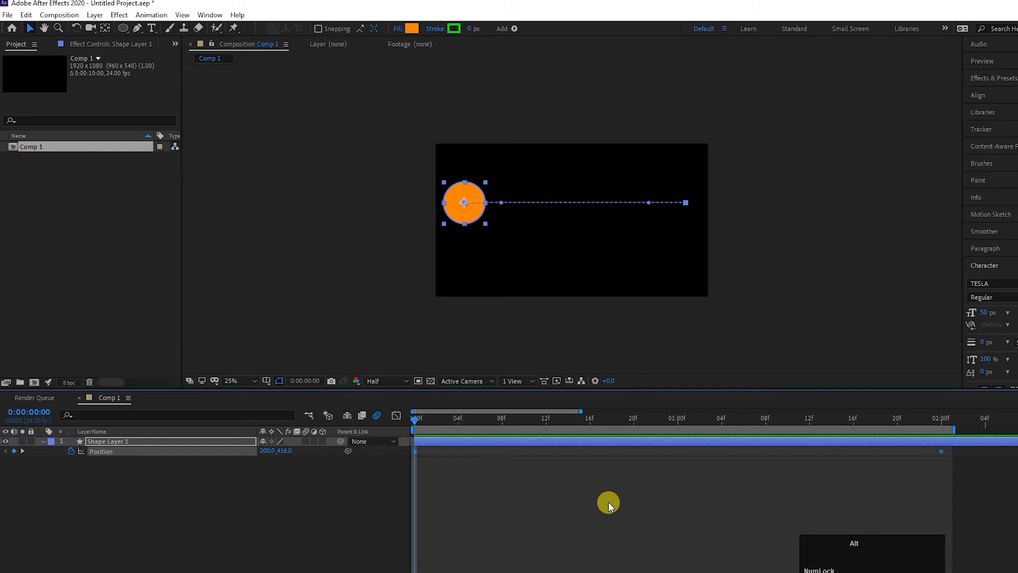
scroll(596, 498, "down", 3, "alt")
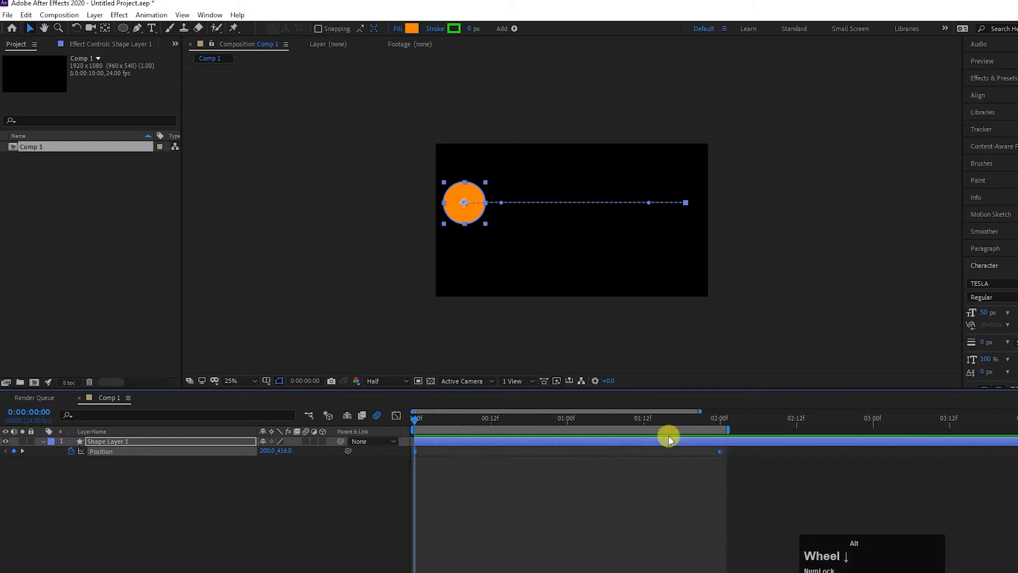
scroll(590, 478, "down", 2, "alt")
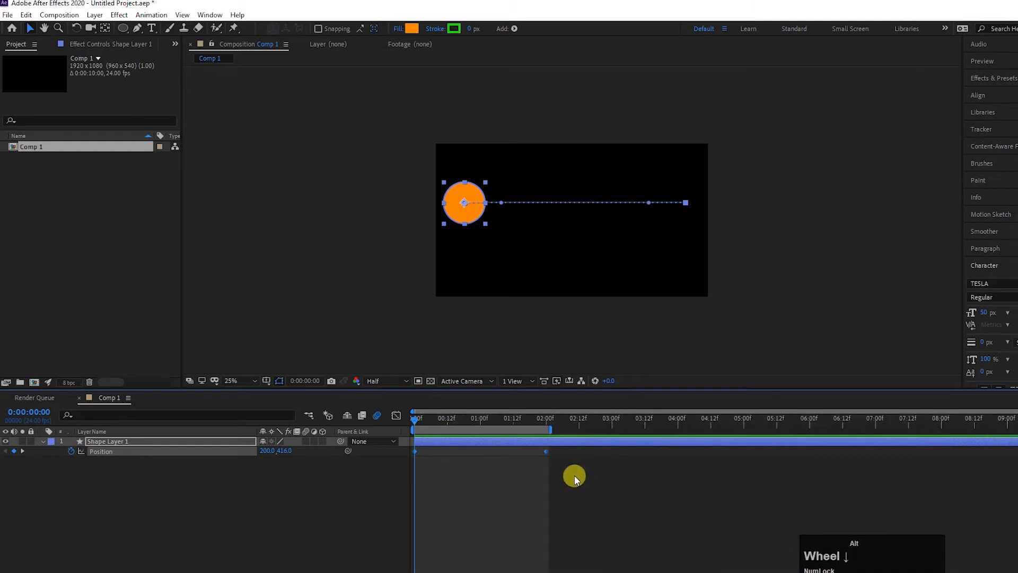
Step: Apply Easy Ease to both Position keyframes and open the Graph Editor
left_click_drag(571, 473, 424, 443)
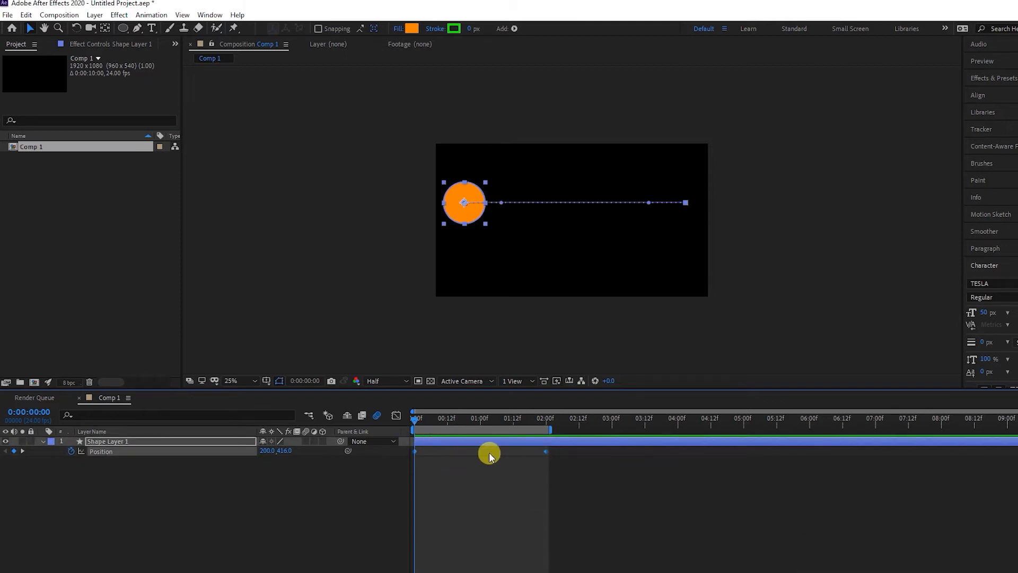
key("F9")
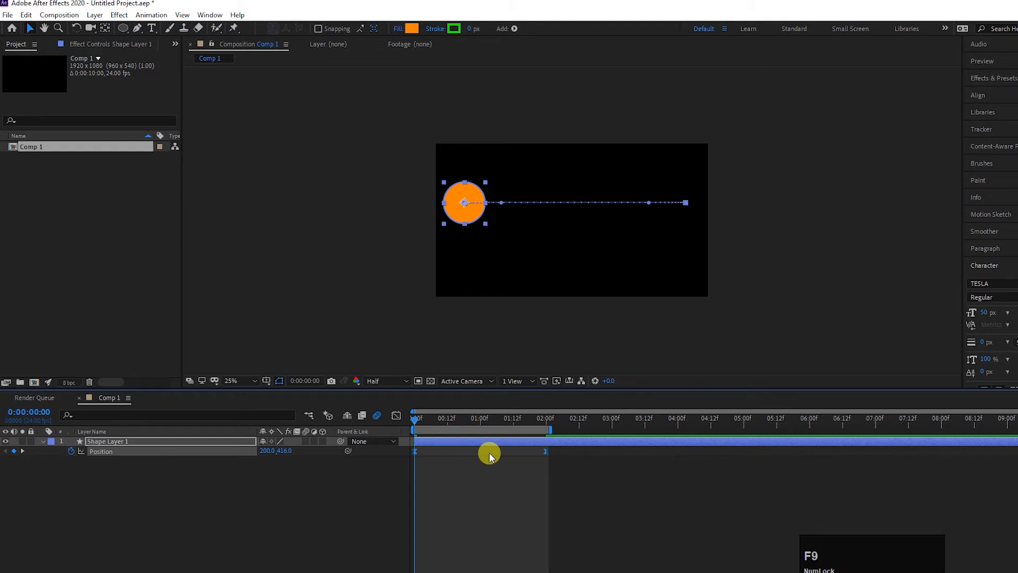
left_click(401, 417)
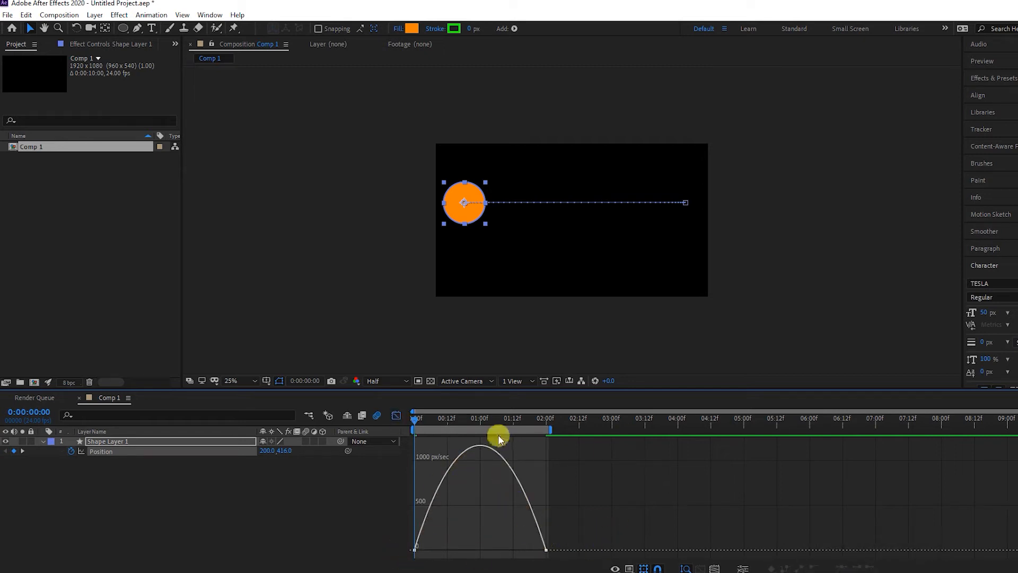
Step: Examine the eased speed graph from its start to the peak at 1:00, and replay the circle's motion from 0:00
mouse_move(416, 552)
left_click(419, 417)
left_click_drag(427, 417, 479, 420)
mouse_move(479, 445)
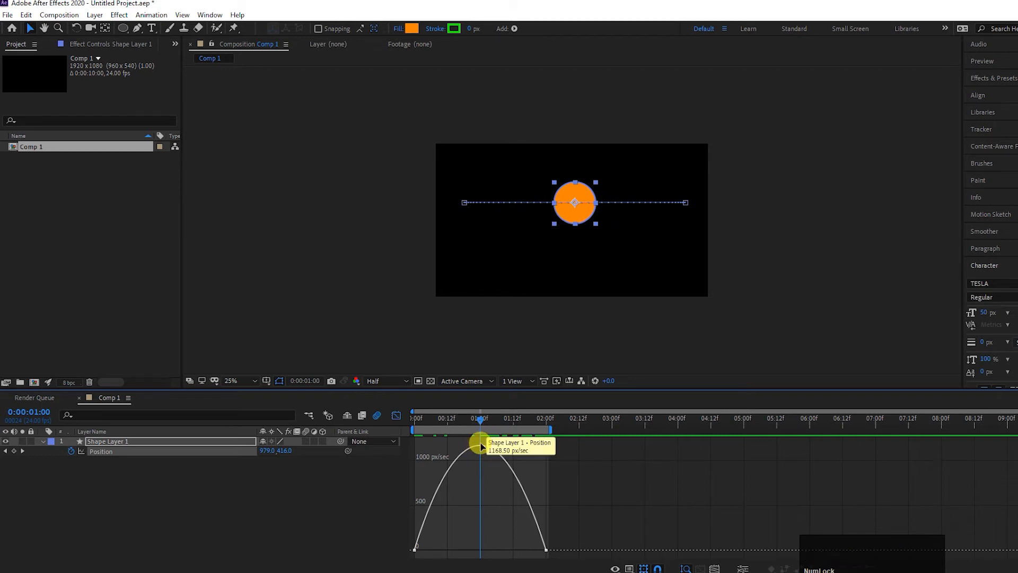
left_click_drag(482, 418, 386, 424)
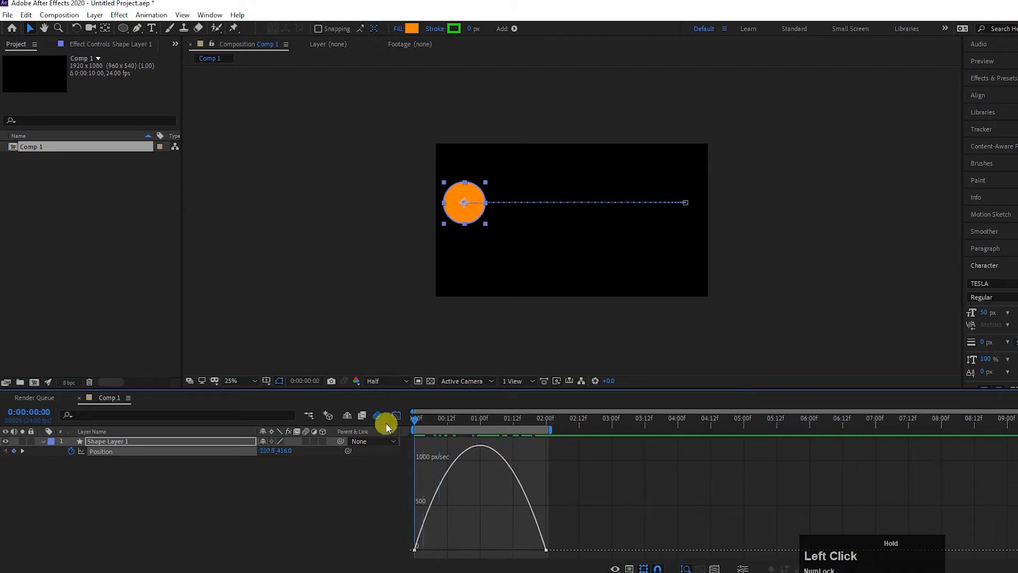
key("space")
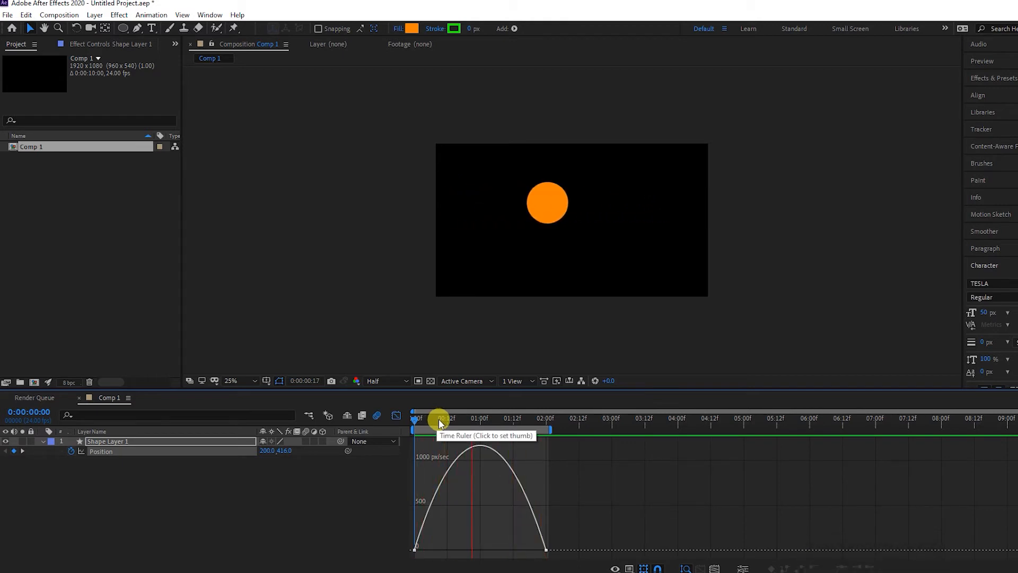
key("space")
Step: Move the last Position keyframe earlier to about 0:00:01:12 in the regular timeline and return to the speed graph
left_click_drag(583, 524, 540, 447)
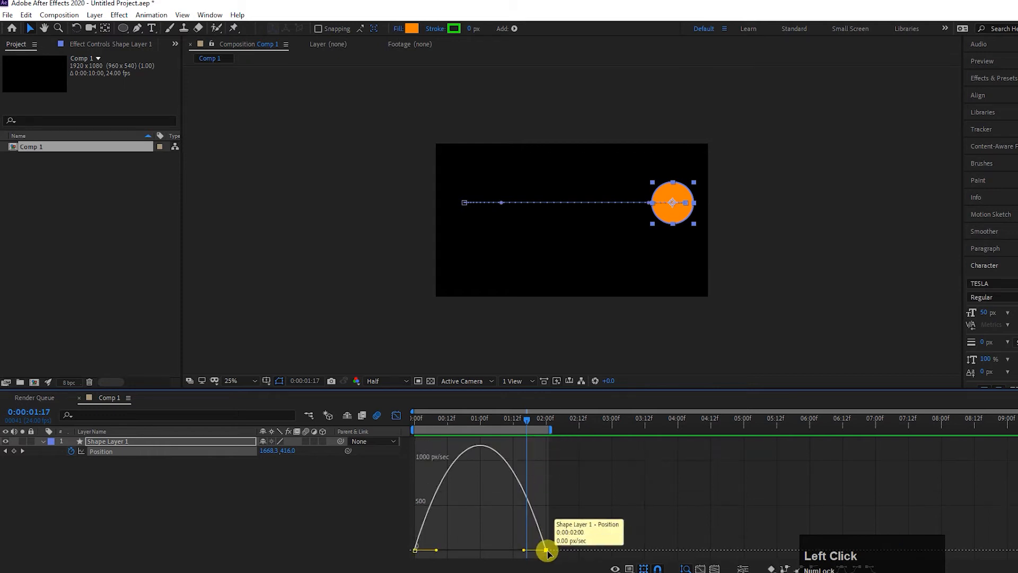
mouse_move(546, 552)
left_mouse_down()
mouse_move(530, 551)
mouse_move(549, 550)
left_mouse_up()
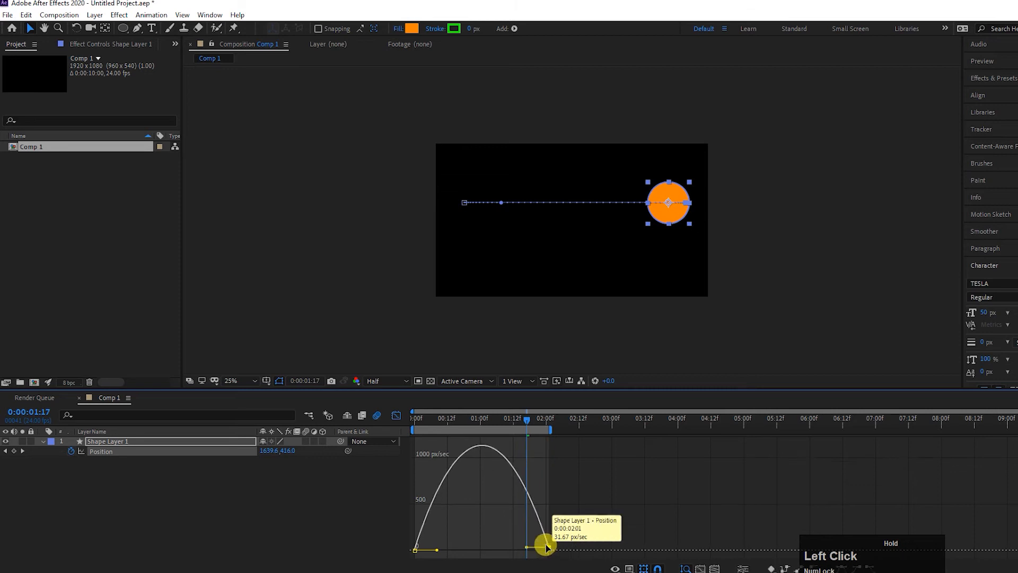
left_click(396, 416)
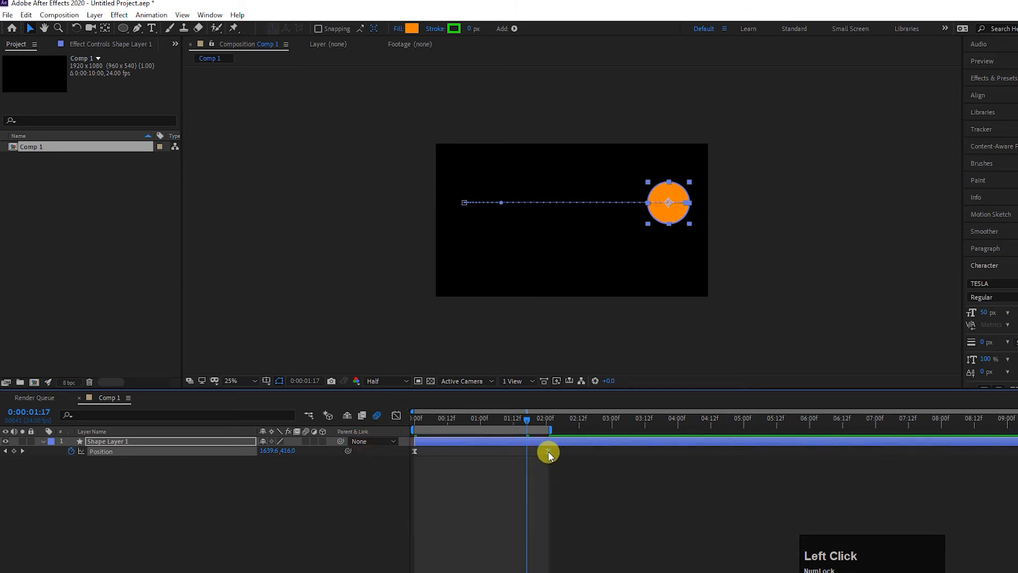
left_click_drag(546, 453, 511, 455)
left_click(396, 415)
mouse_move(514, 548)
left_mouse_down()
mouse_move(536, 548)
mouse_move(514, 548)
left_mouse_up()
Step: Shorten the work area to just past the last keyframe and preview the circle's faster motion from 0:00
left_click_drag(547, 432, 374, 409)
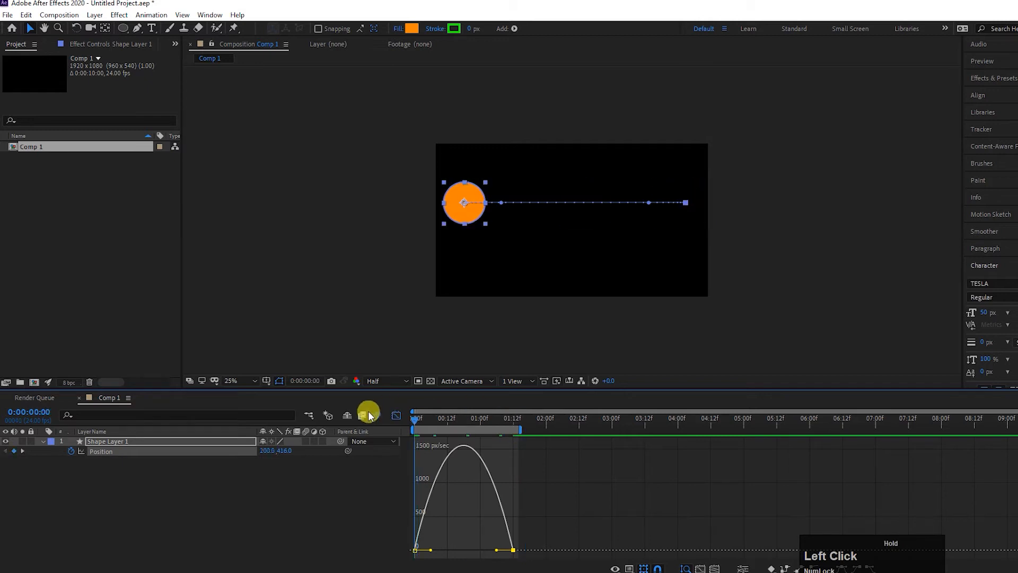
key("space")
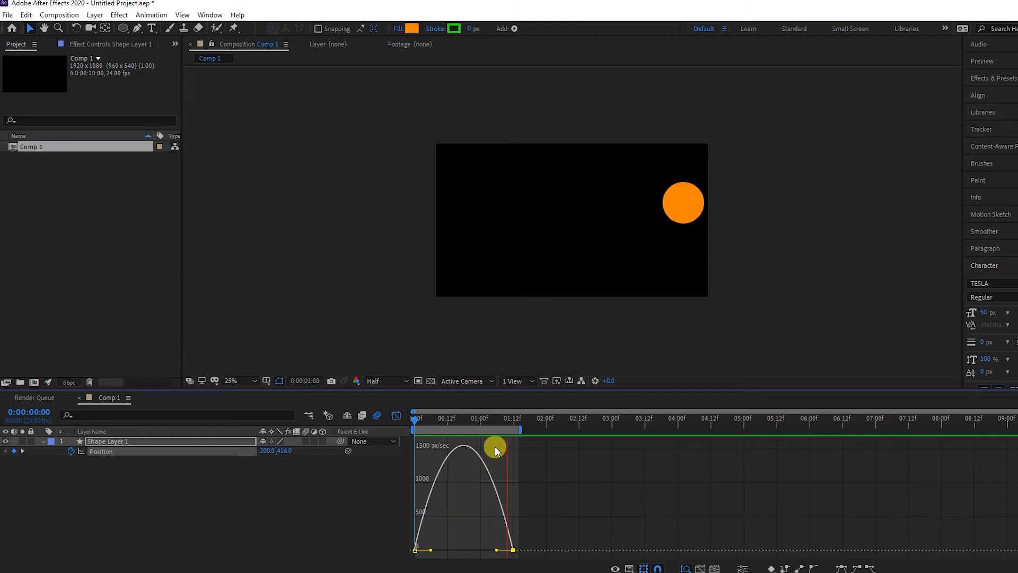
key("space")
left_click_drag(424, 416, 405, 421)
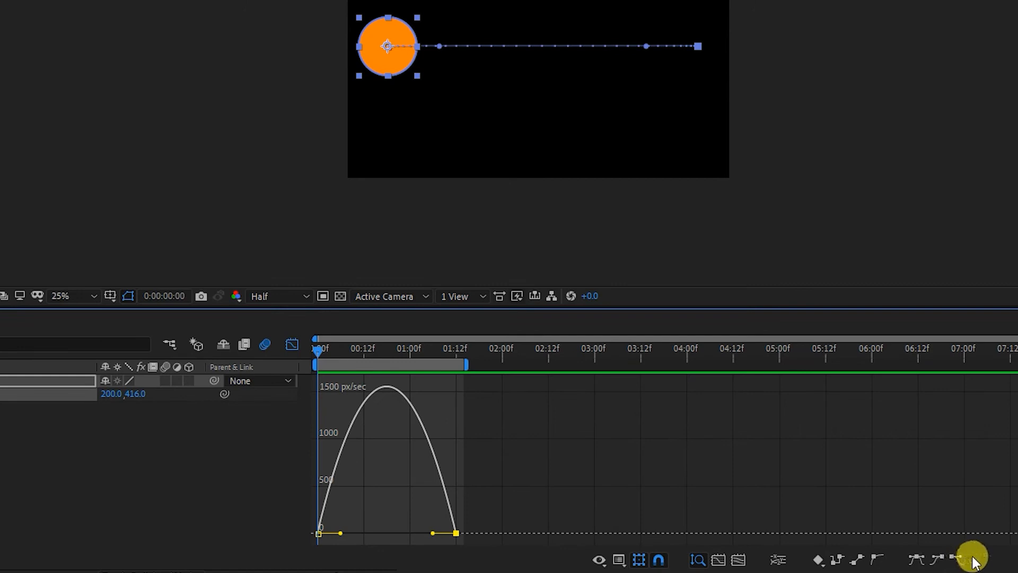
Step: Try linear interpolation on the last Position keyframe, undo it, and convert both keyframes to linear instead
left_click(853, 562)
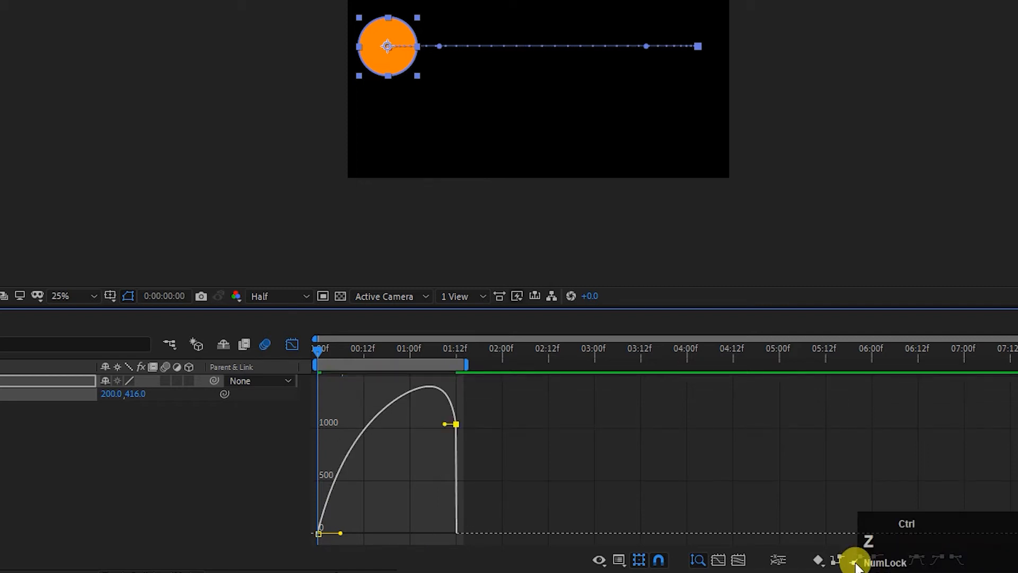
key("ctrl+z")
left_click_drag(527, 495, 303, 551)
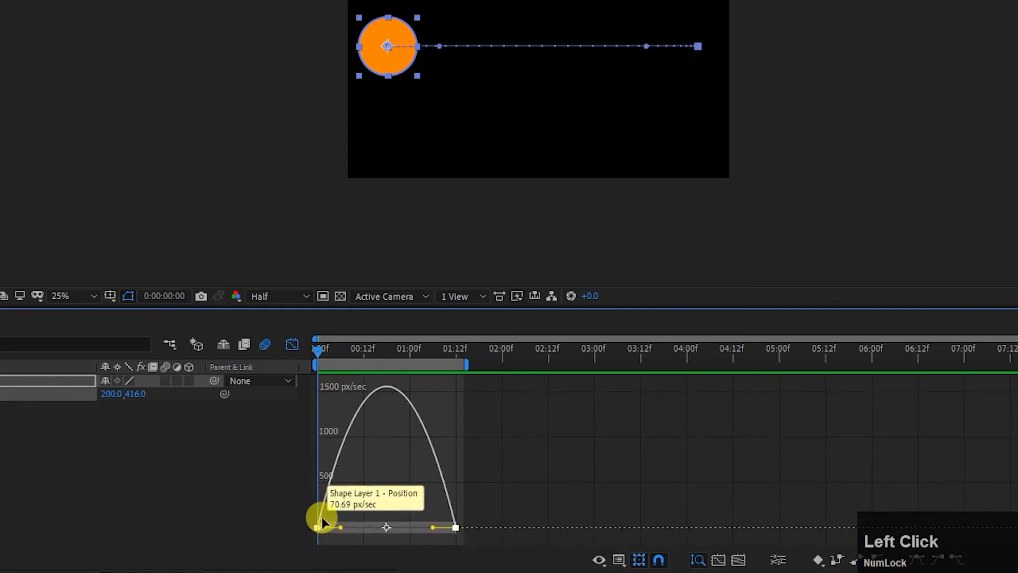
left_click(854, 561)
left_click_drag(504, 389, 330, 406)
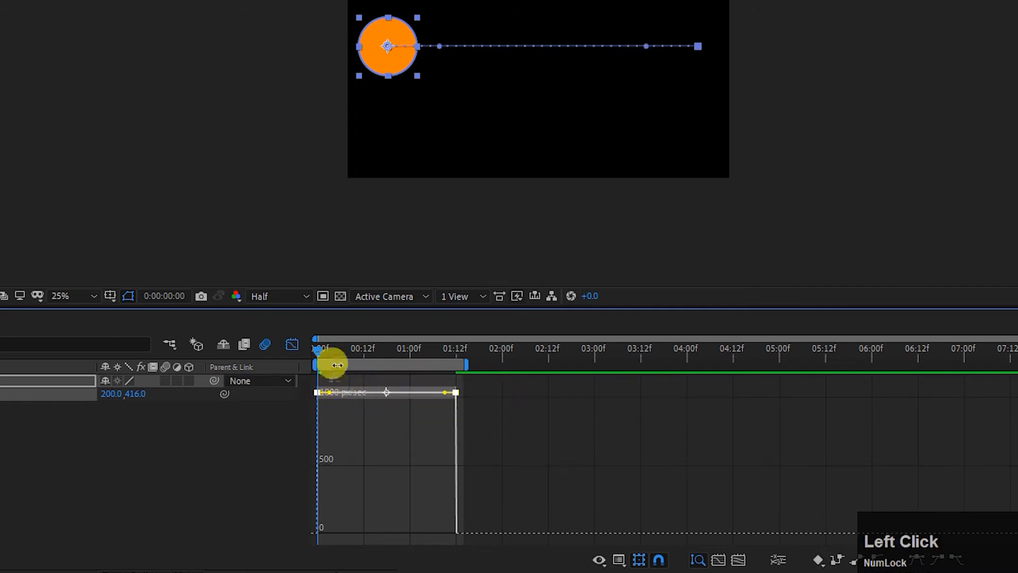
Step: Preview the linear motion and return the playhead to 0:00
key("space")
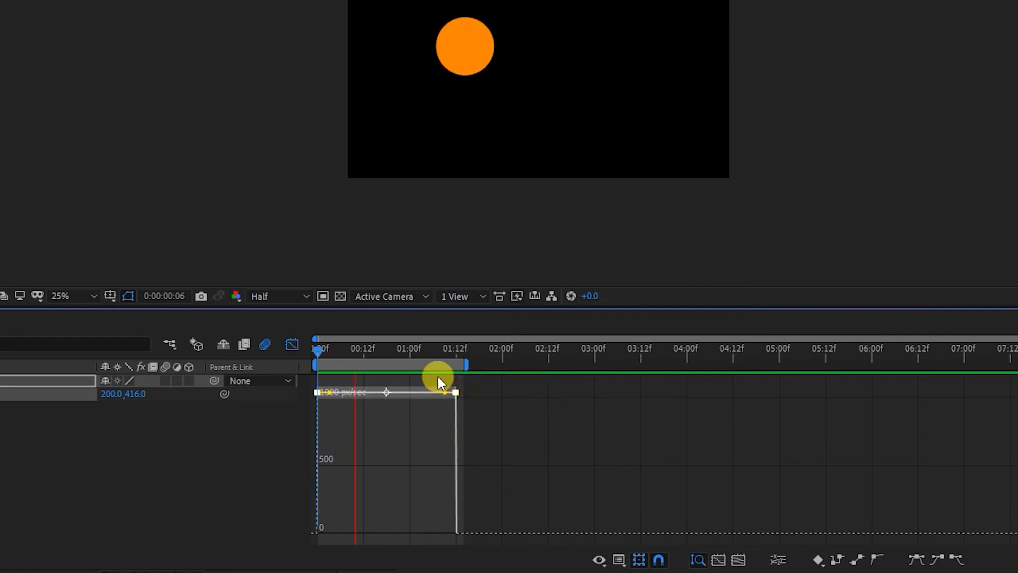
key("space")
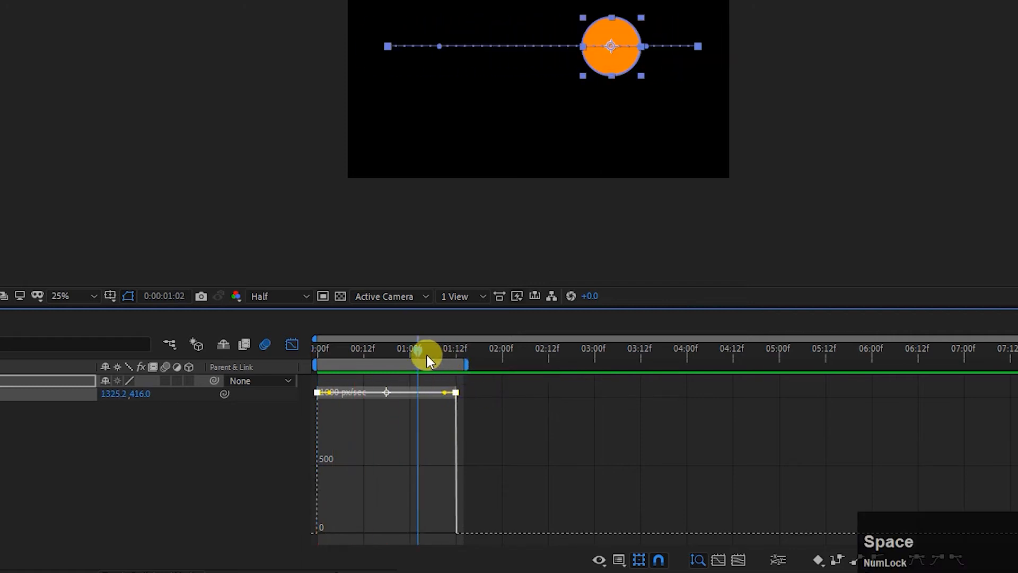
left_click_drag(421, 345, 302, 343)
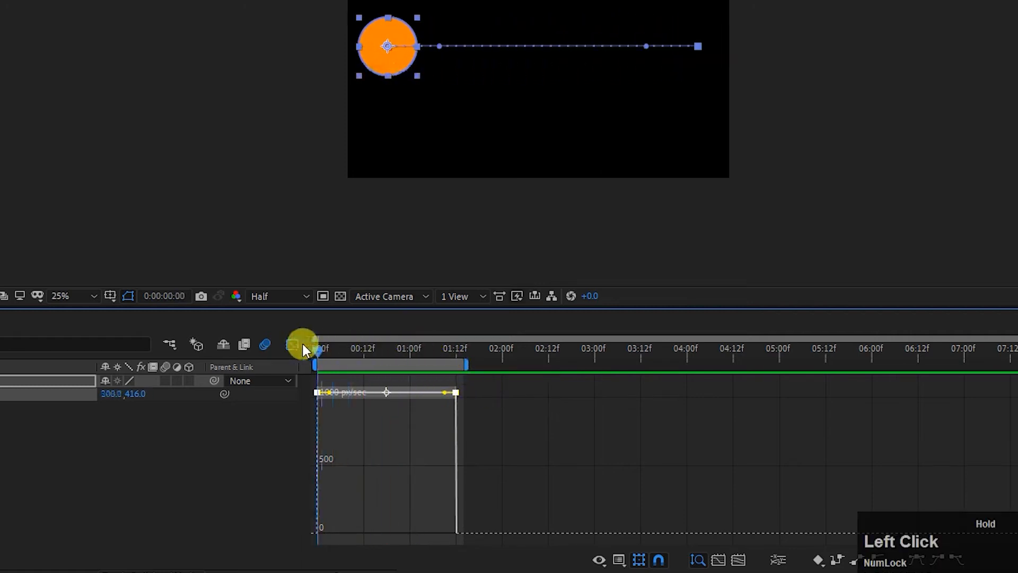
Step: Apply Easy Ease to both Position keyframes in the speed graph and deselect them
left_click_drag(473, 389, 439, 395)
left_click_drag(329, 412, 304, 412)
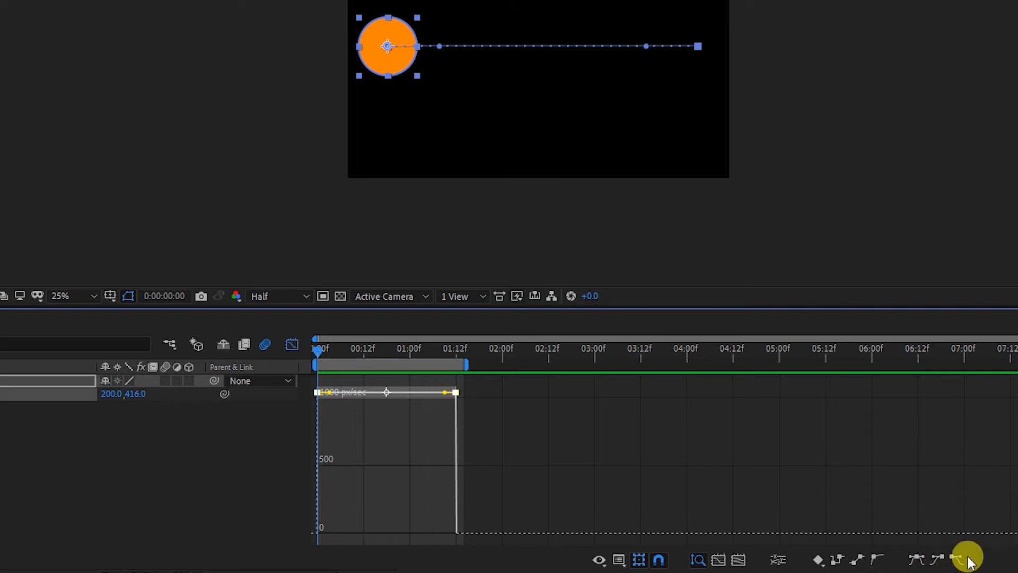
left_click(917, 559)
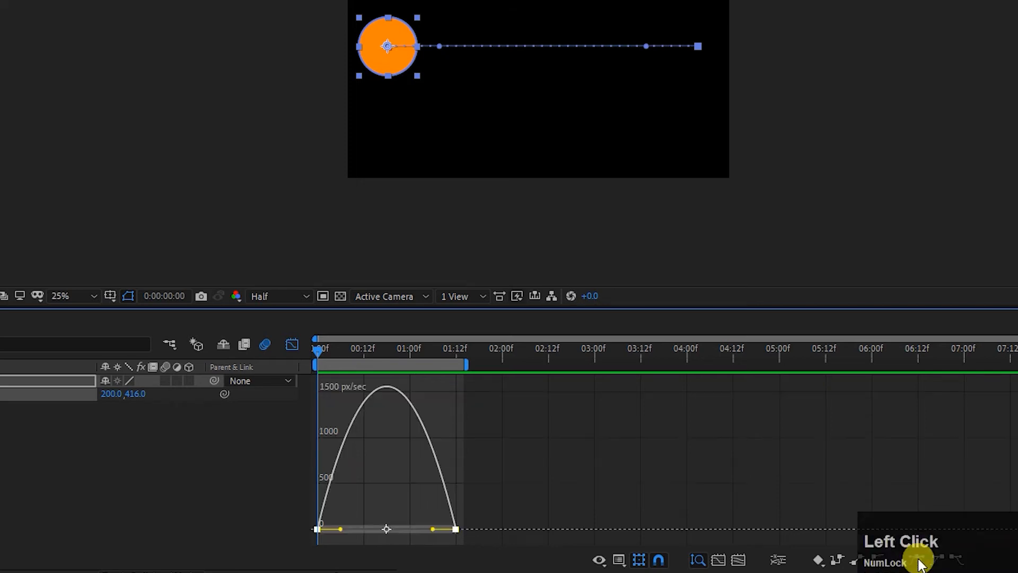
left_click(514, 441)
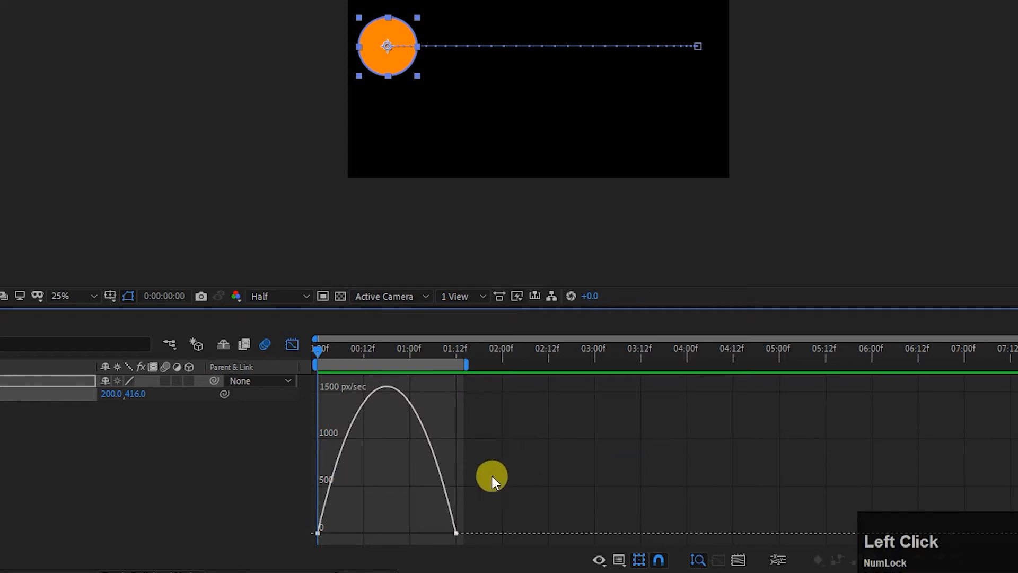
Step: Lengthen the Position keyframes' influence handles inward, the first to about 0:12 and the last to about 1:00
left_click(319, 530)
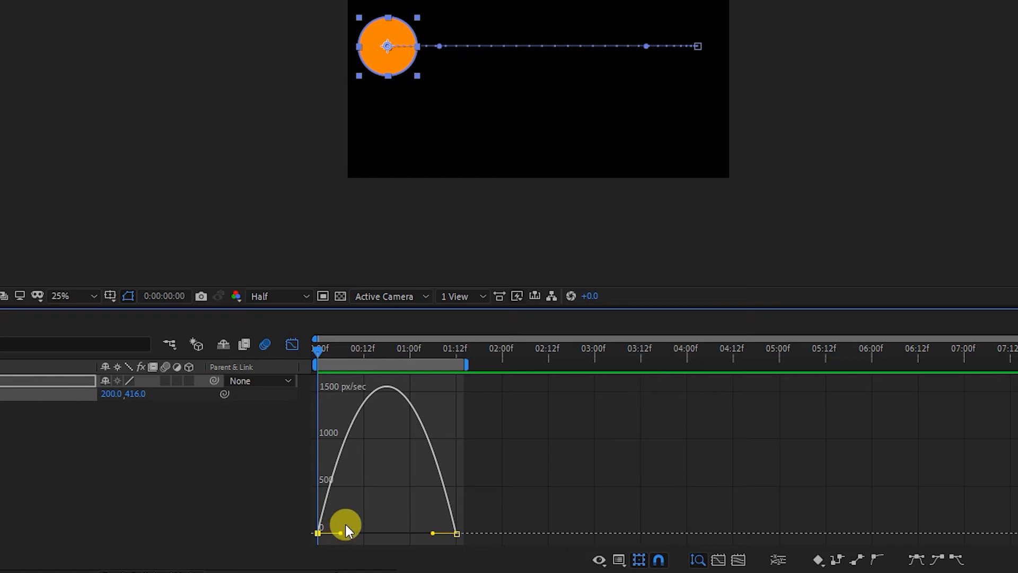
left_click_drag(339, 530, 364, 527)
left_click_drag(433, 533, 410, 533)
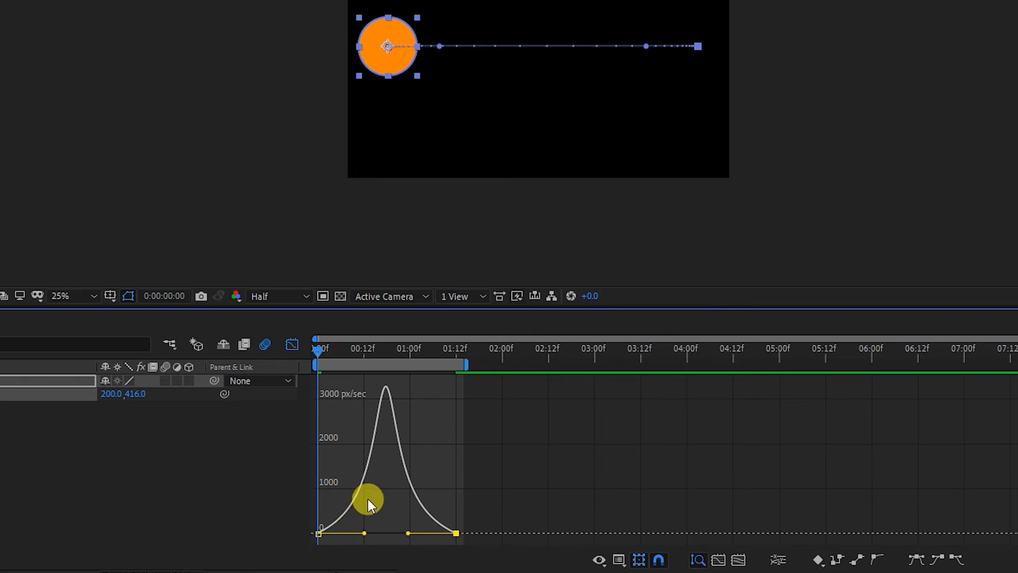
Step: Examine the peak of the reshaped speed graph and play back the circle's motion
mouse_move(387, 390)
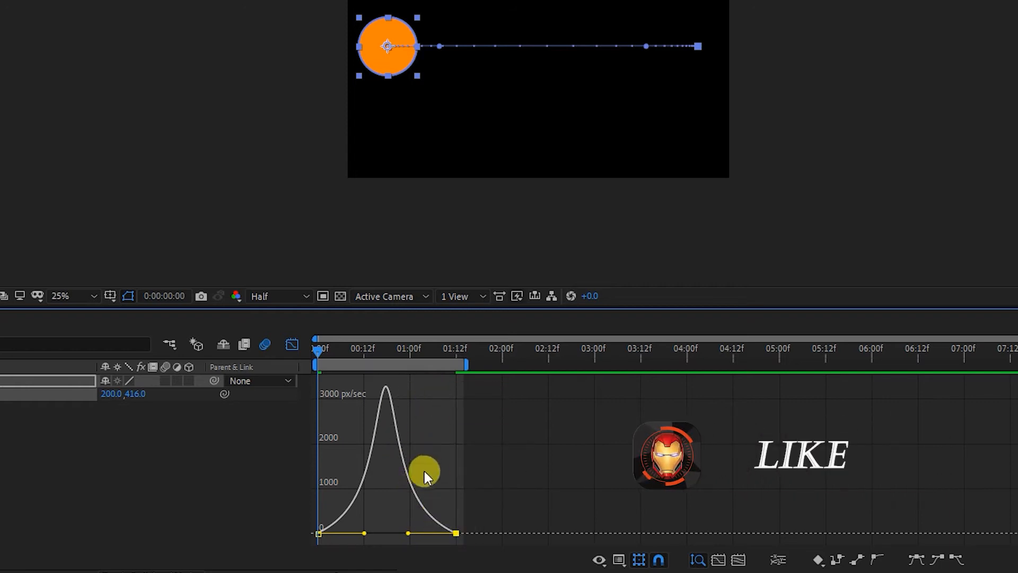
key("space")
key("Num_Lock")
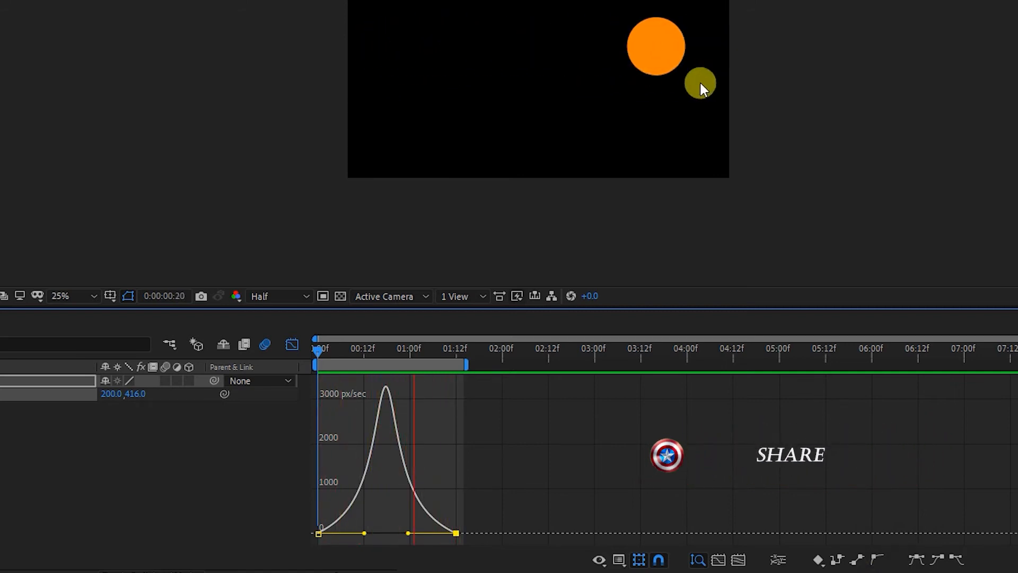
key("space")
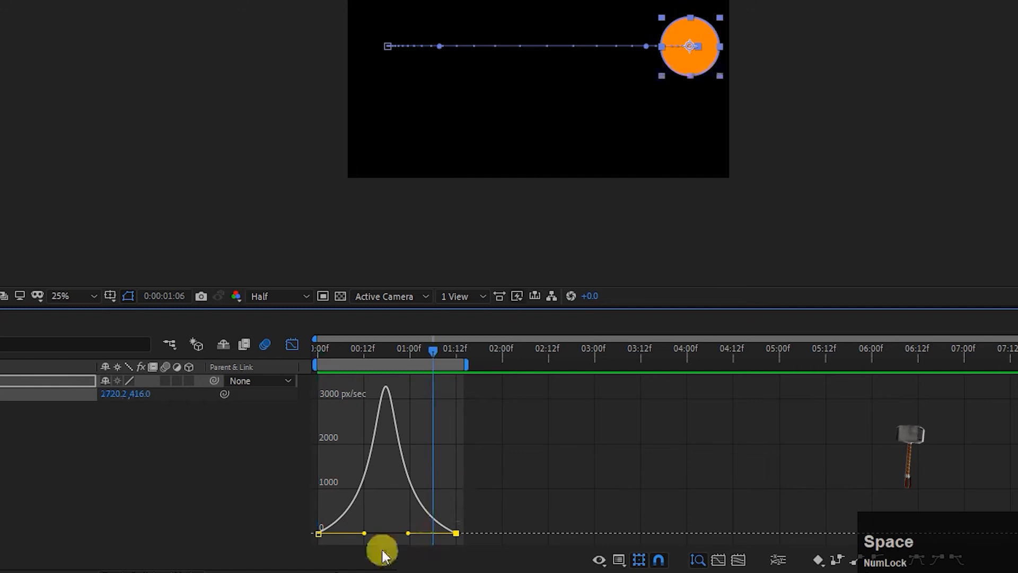
Step: Extend both influence handles until they nearly meet in the middle, and preview the sharper acceleration from 0:00
left_click_drag(363, 532, 387, 533)
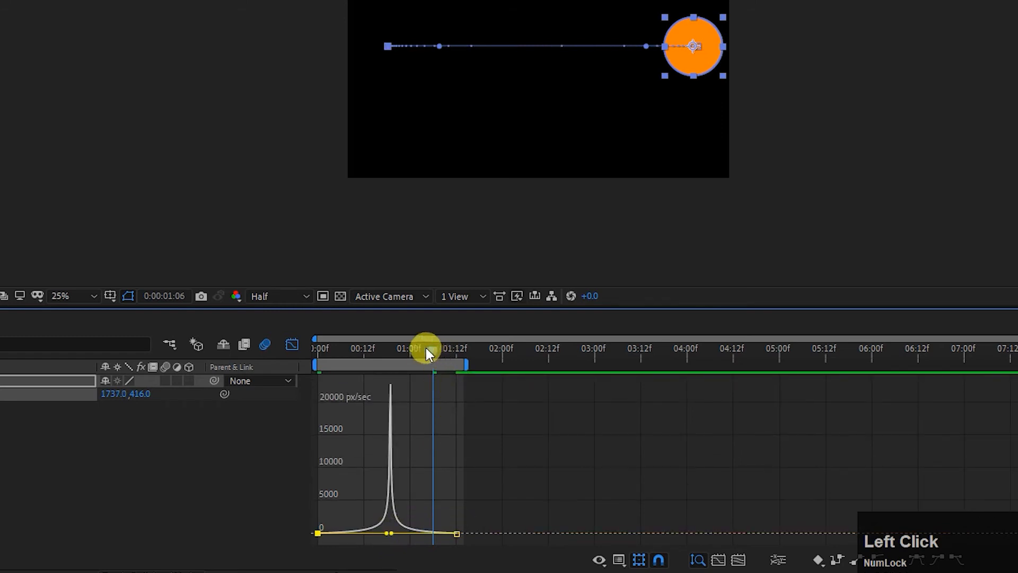
left_click_drag(428, 352, 145, 367)
key("space")
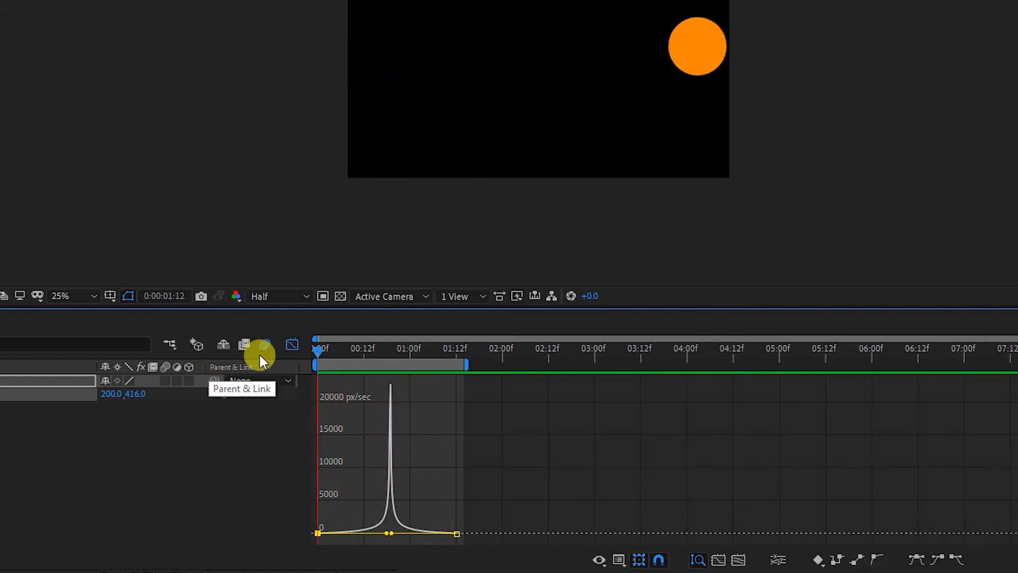
key("space")
left_click(407, 350)
left_click_drag(406, 349, 318, 350)
Step: Enable motion blur on the circle's shape layer, scrub to about 0:14, and deselect the layer
left_click(165, 379)
left_click_drag(319, 352, 383, 354)
left_click(563, 443)
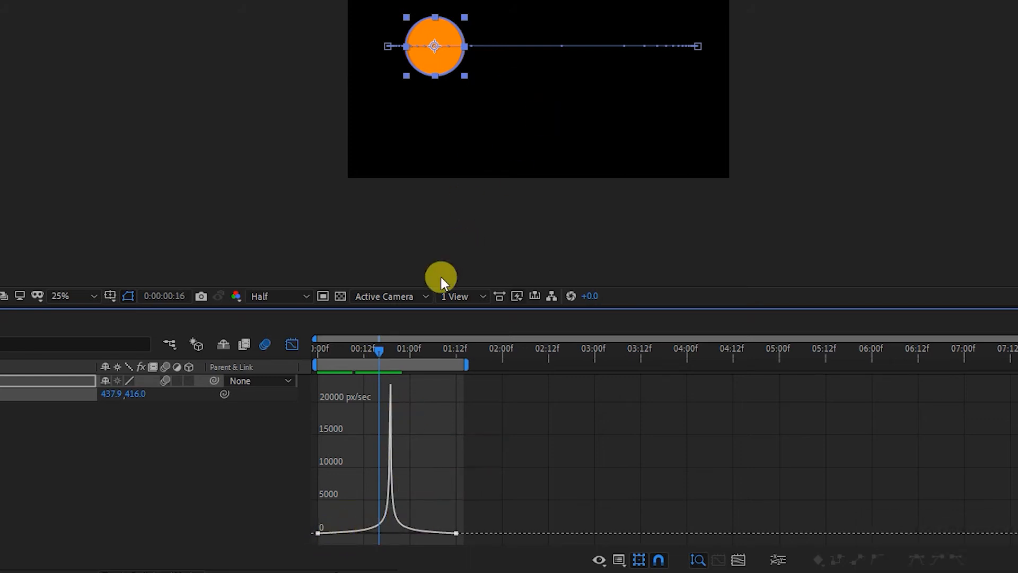
left_click_drag(377, 348, 368, 349)
left_click(276, 420)
Step: Step frame by frame back and forth through the slow part up to 0:17 to examine the circle's motion blur
key("Page_Down")
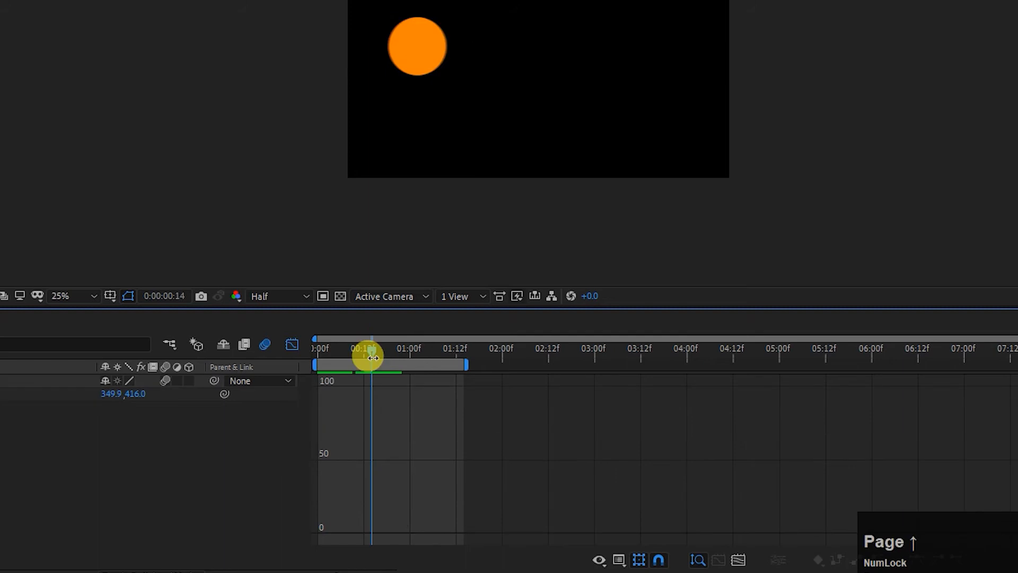
key("Page_Up")
key("Page_Down")
key("Page_Up")
key("Page_Down")
key("Page_Up")
key("Page_Down")
key("Page_Down")
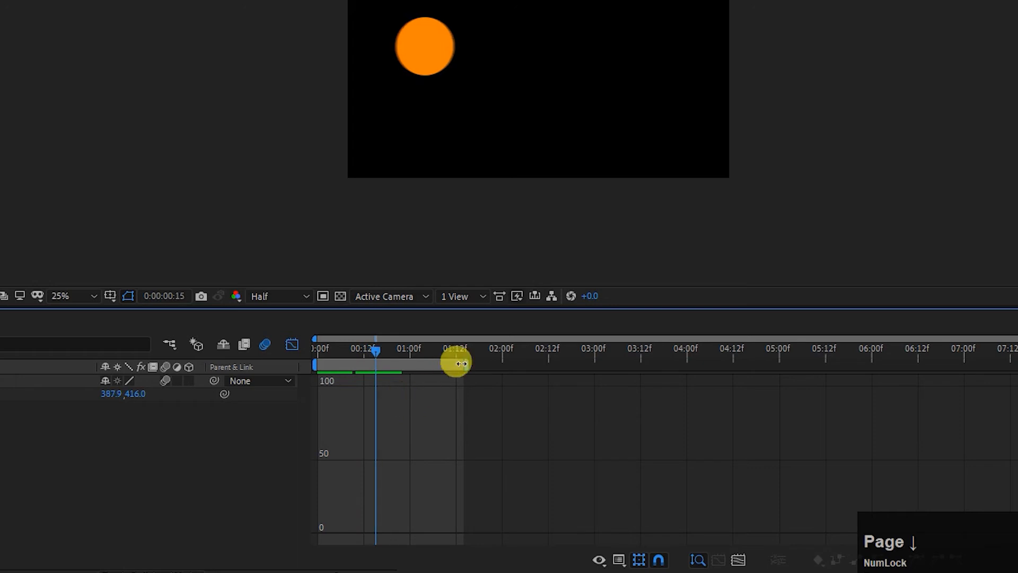
key("Page_Up")
key("Page_Up")
key("Page_Up")
key("Page_Up")
key("Page_Up")
key("Page_Down")
key("Page_Down")
key("Page_Down")
key("Page_Down")
key("Page_Down")
key("Page_Down")
key("Page_Down")
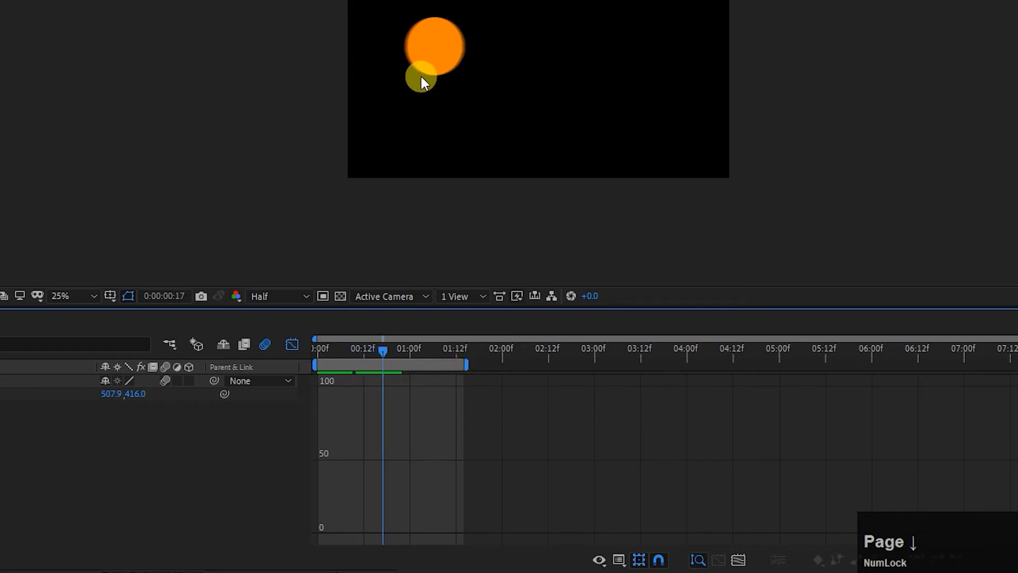
Step: Step frame by frame through the fast middle section to 1:01 to compare the circle's blur and spacing
left_click_drag(475, 67, 595, 71)
key("Page_Down")
key("Page_Down")
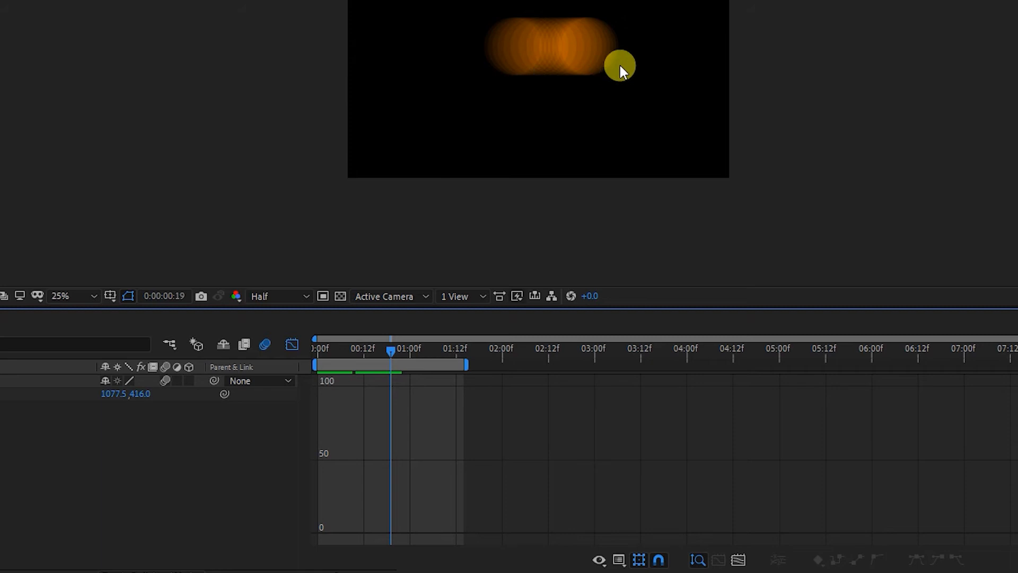
key("Page_Down")
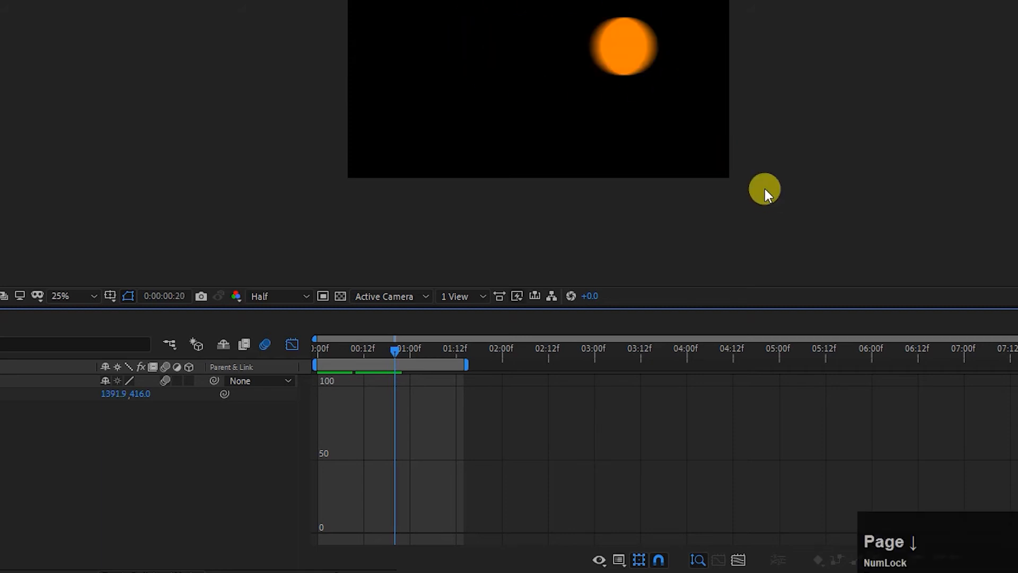
key("Page_Down")
key("Page_Down")
key("Page_Down")
key("Page_Down")
key("Page_Down")
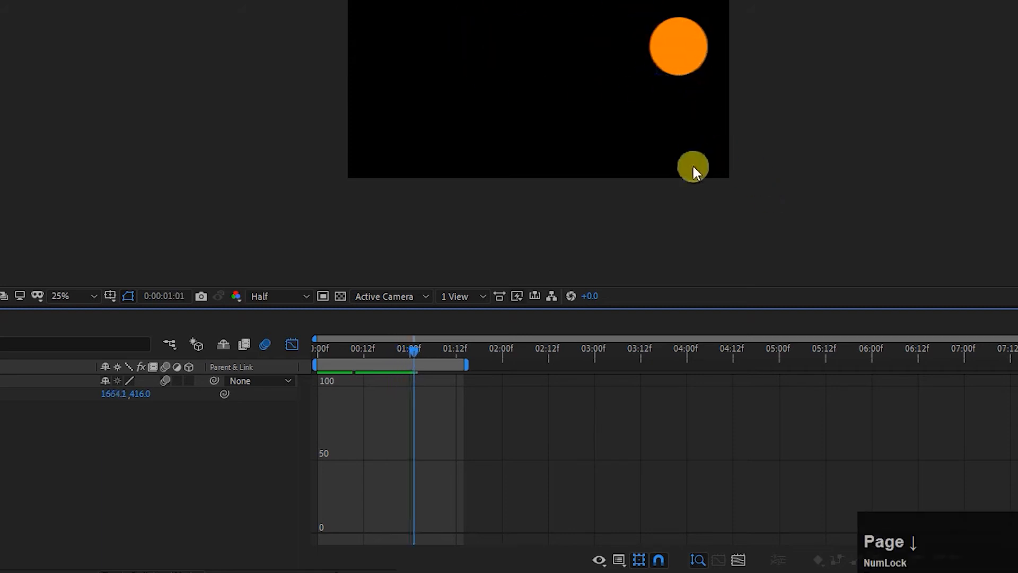
Step: Select the circle layer's Position property and undo the motion blur and the long influence handles on its speed curve
left_click(11, 380)
left_click(12, 392)
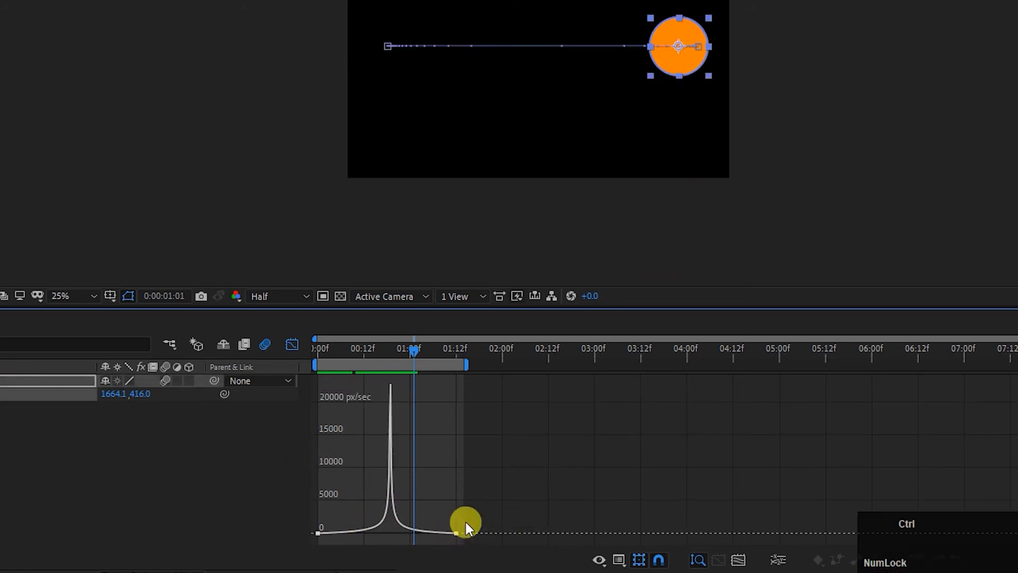
key("ctrl+z")
key("ctrl+z")
key("ctrl+z")
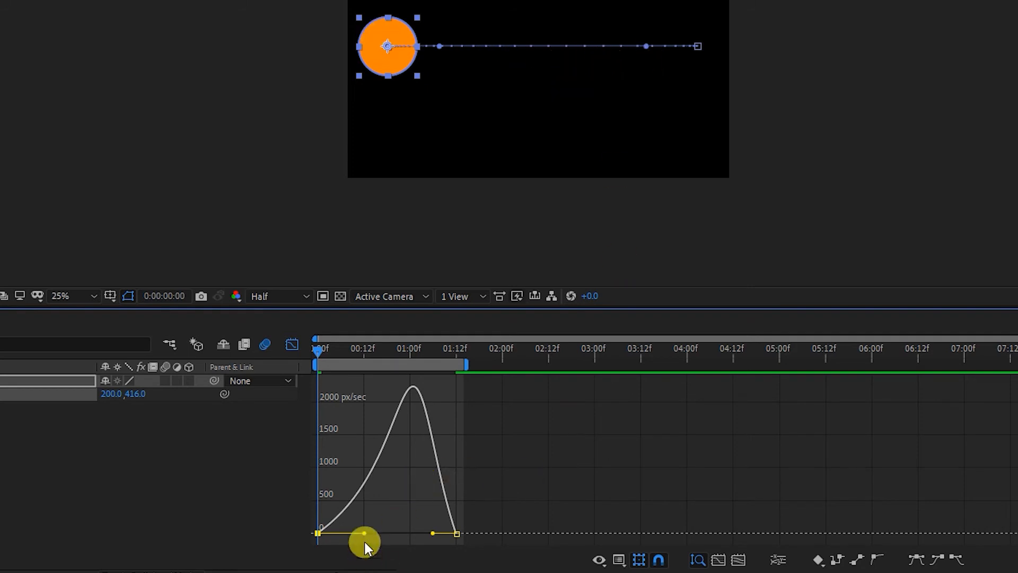
Step: Shorten the first keyframe's influence handle, extend the last keyframe's handle toward the middle, and preview the fast start
left_click_drag(365, 531, 319, 533)
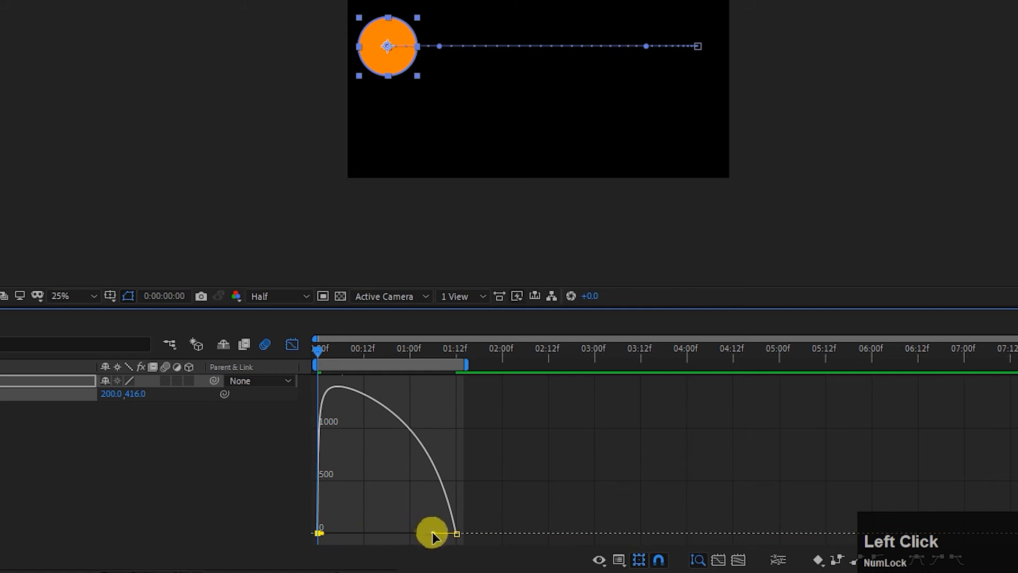
left_click_drag(431, 533, 362, 535)
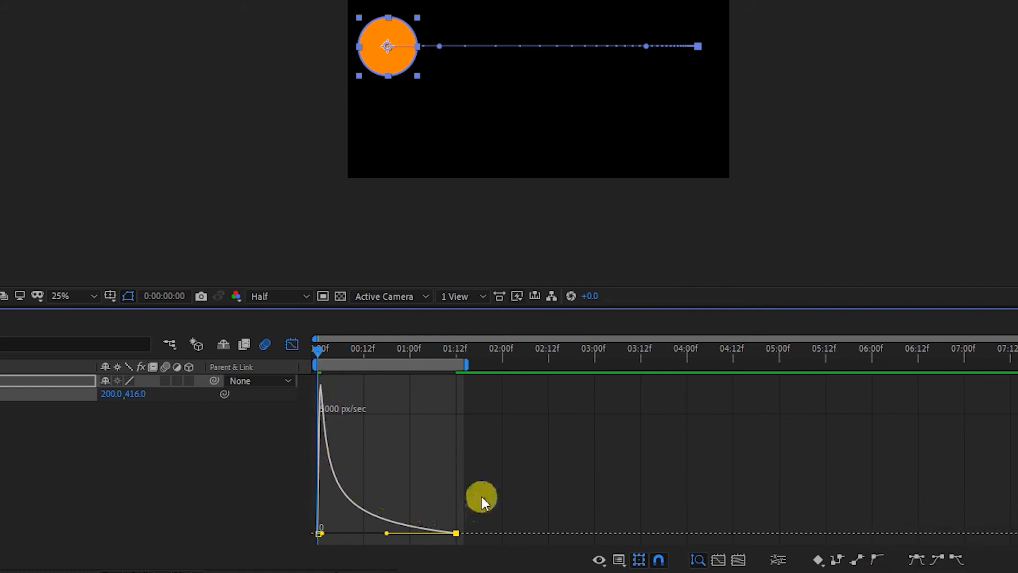
key("space")
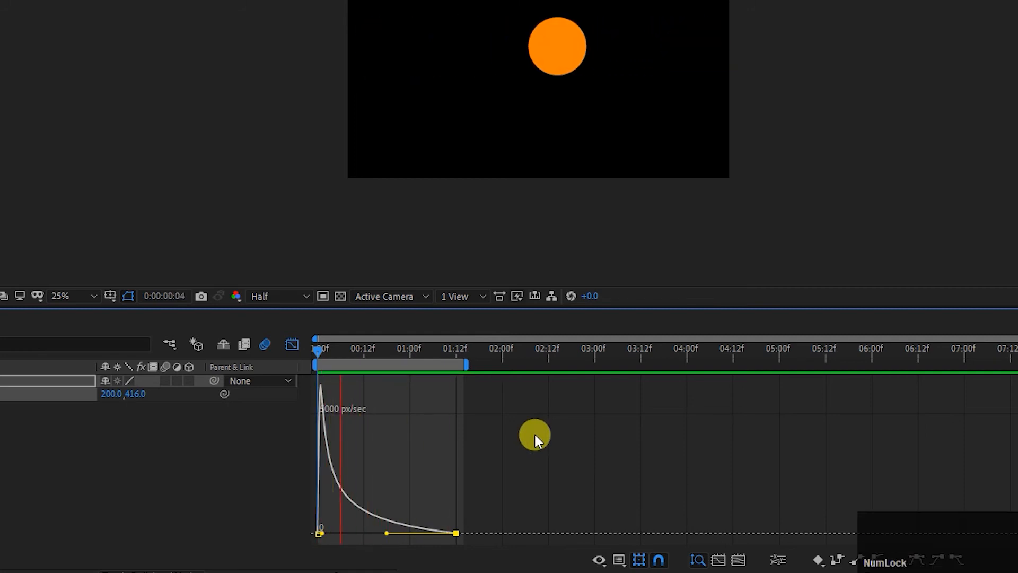
key("space")
Step: Enable motion blur on the circle's layer and scrub between 0:10 and 0:01 to examine the blur
left_click_drag(419, 349, 353, 355)
left_click(163, 381)
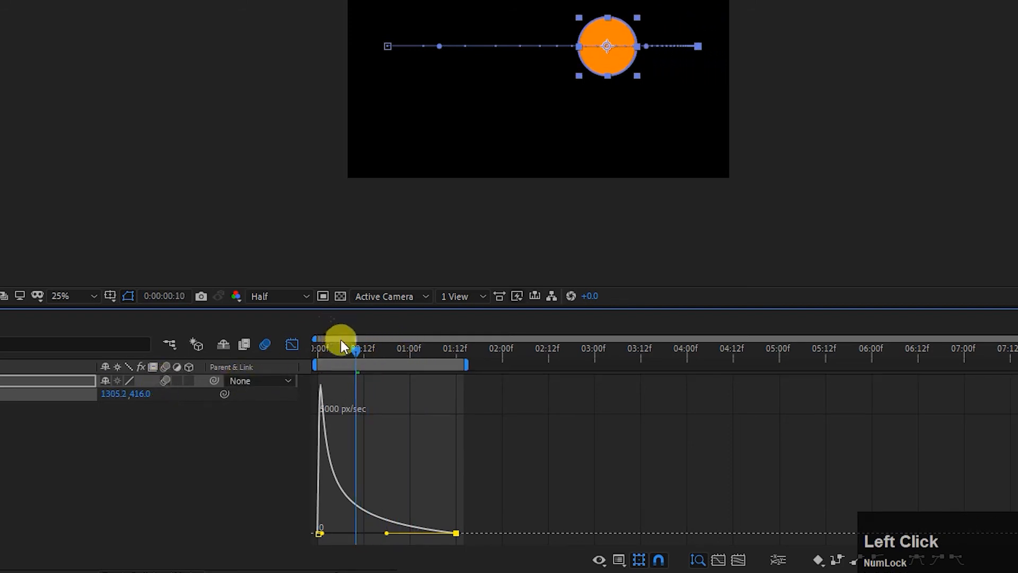
left_click_drag(354, 349, 320, 358)
left_click(386, 413)
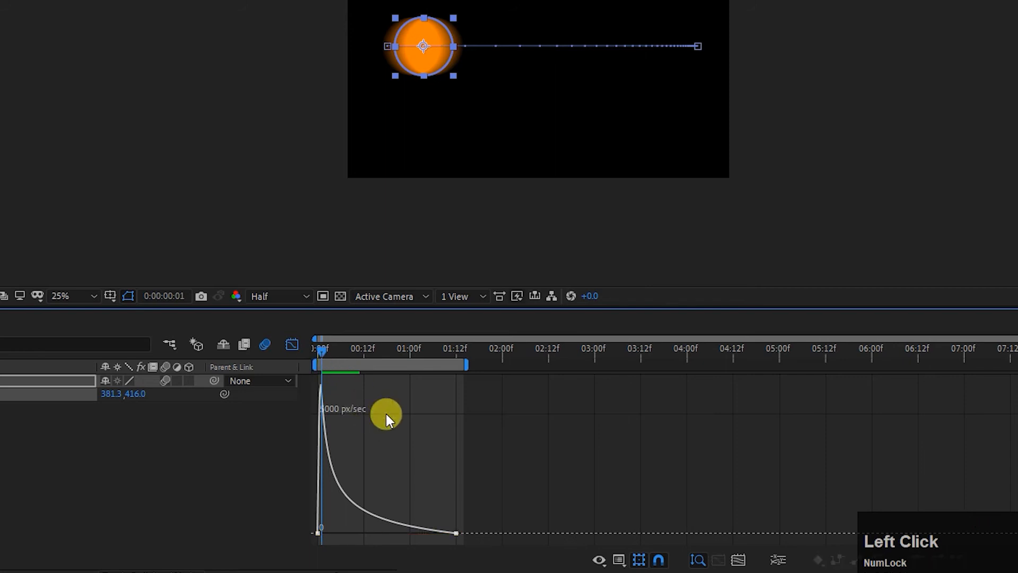
left_click_drag(322, 349, 345, 351)
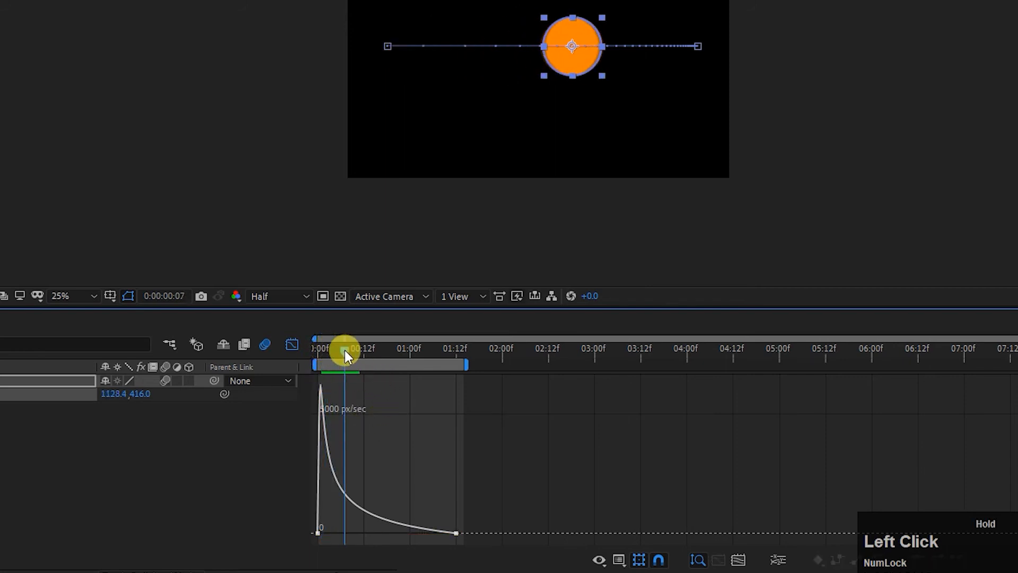
Step: Shorten the last keyframe's influence handle, extend the first keyframe's handle past the middle, and preview the fast finish
left_click(454, 531)
left_click_drag(386, 533, 449, 530)
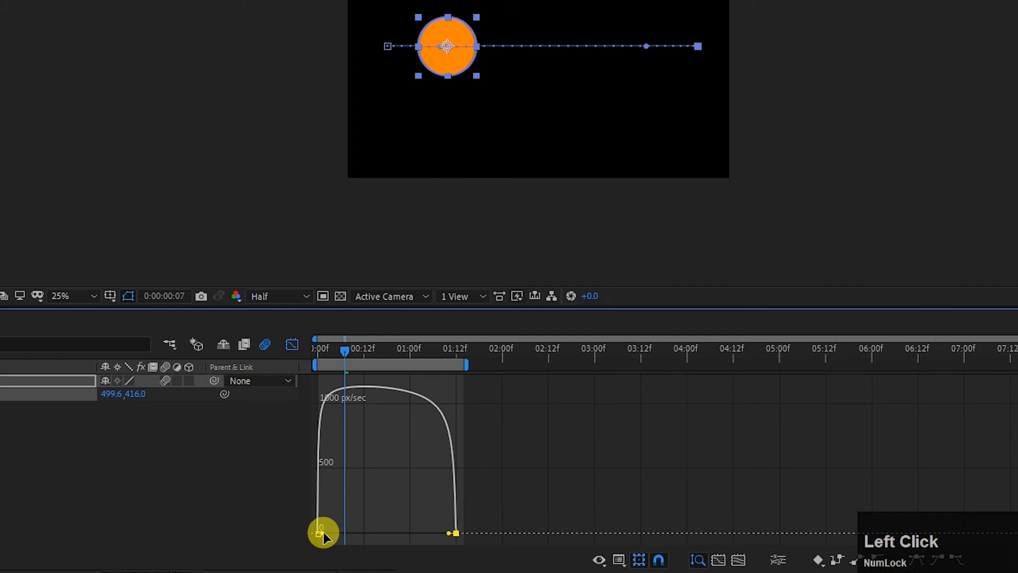
left_click_drag(327, 532, 444, 521)
key("space")
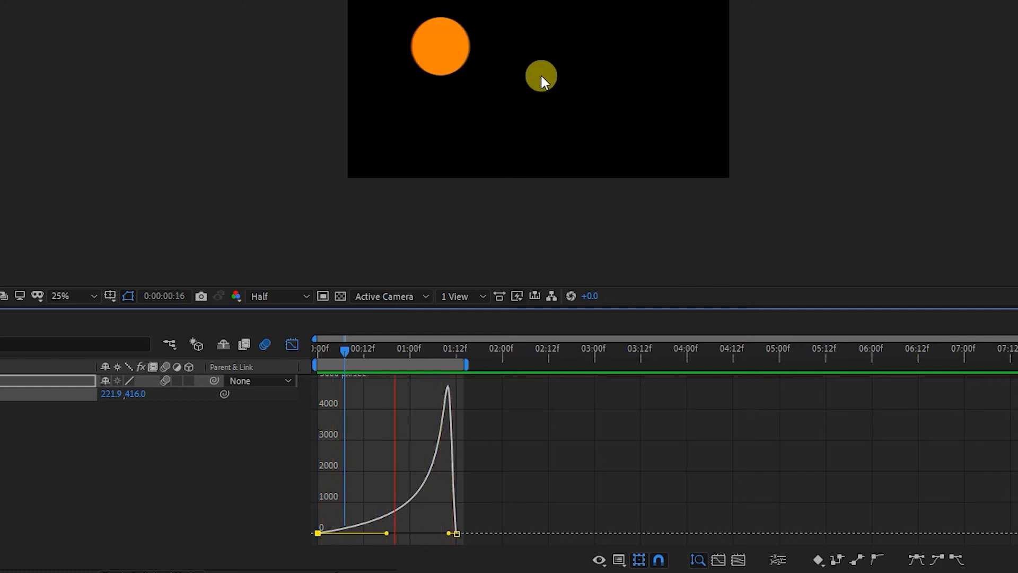
key("space")
Step: Return to 0:00, fit all graphs to view, and preview the circle's slow start against the enlarged speed curve
left_click_drag(432, 348, 272, 361)
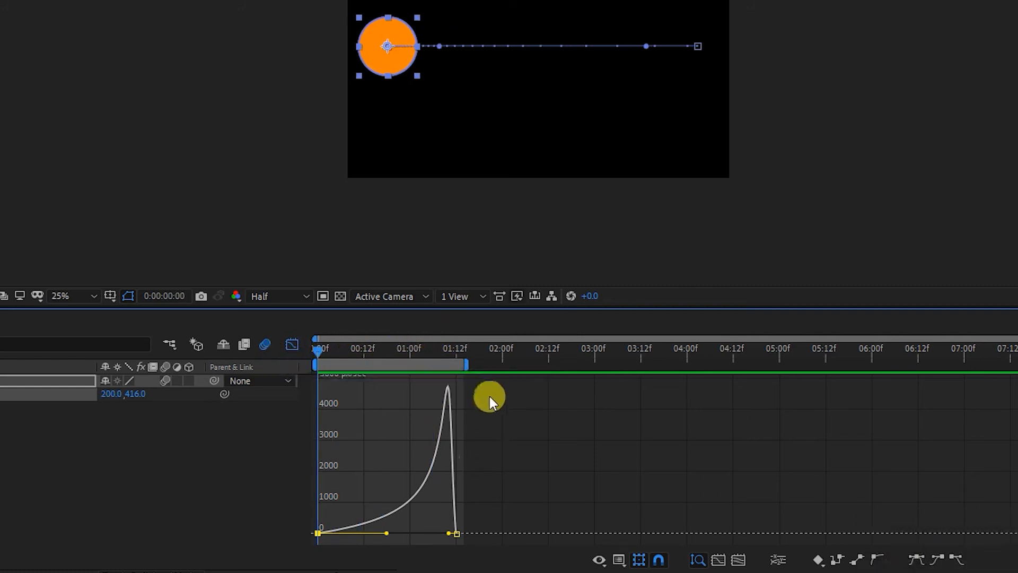
left_click_drag(463, 382, 310, 398)
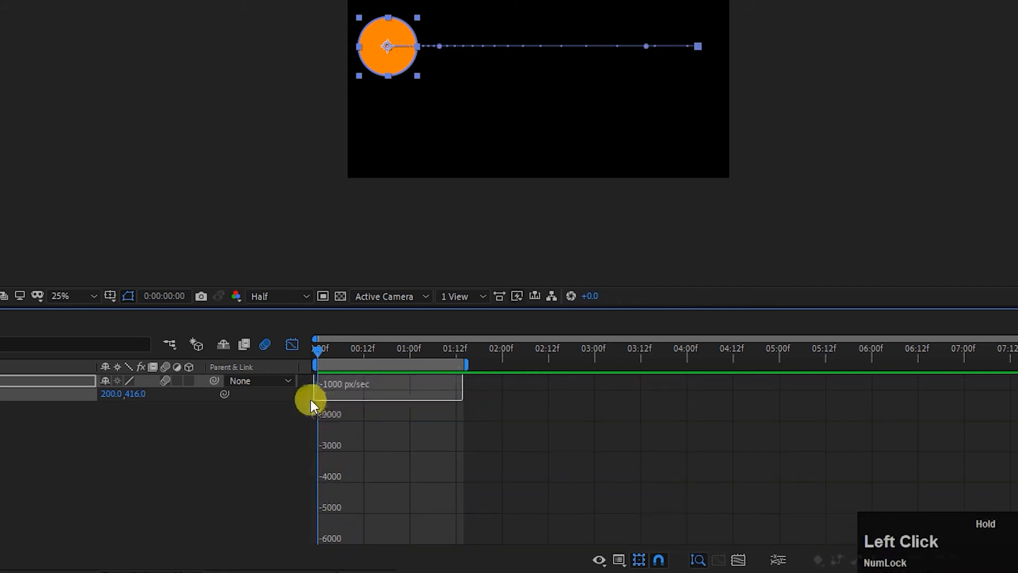
scroll(459, 454, "up", 2)
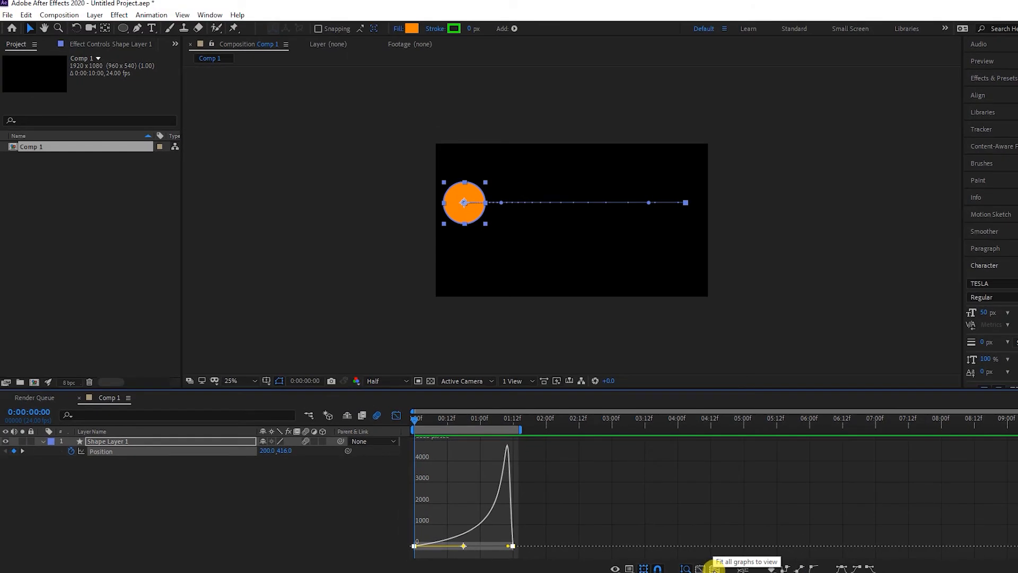
left_click(714, 569)
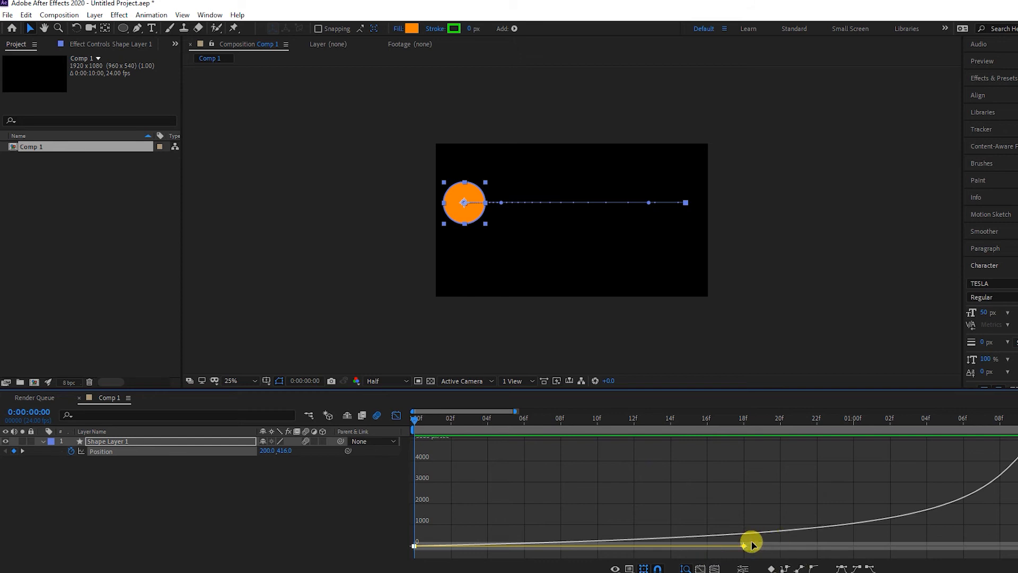
key("space")
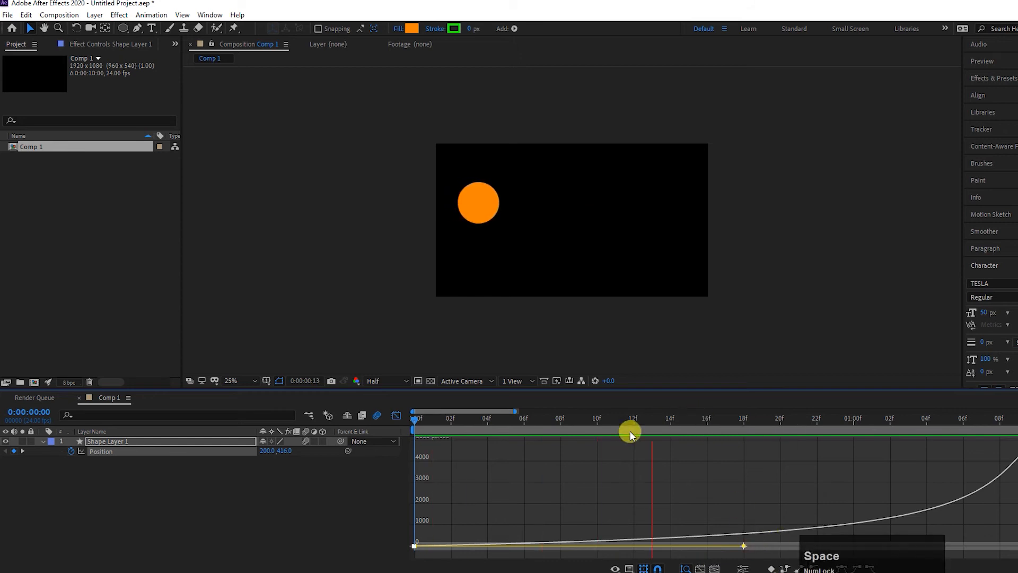
Step: Delete the circle's shape layer, return to 0:00, and close the graph editor
left_click(161, 442)
key("Delete")
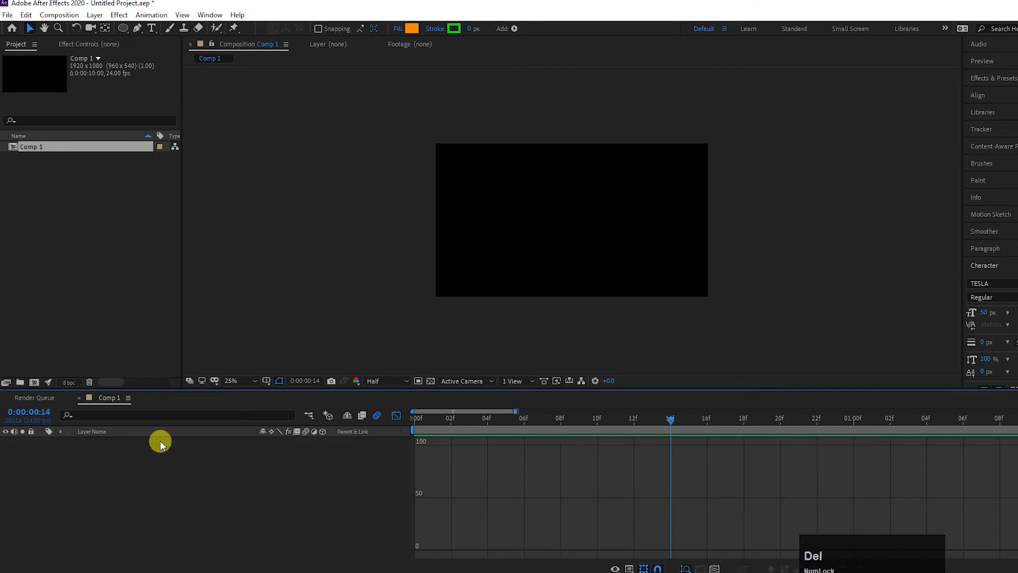
left_click_drag(670, 422, 208, 407)
left_click(392, 419)
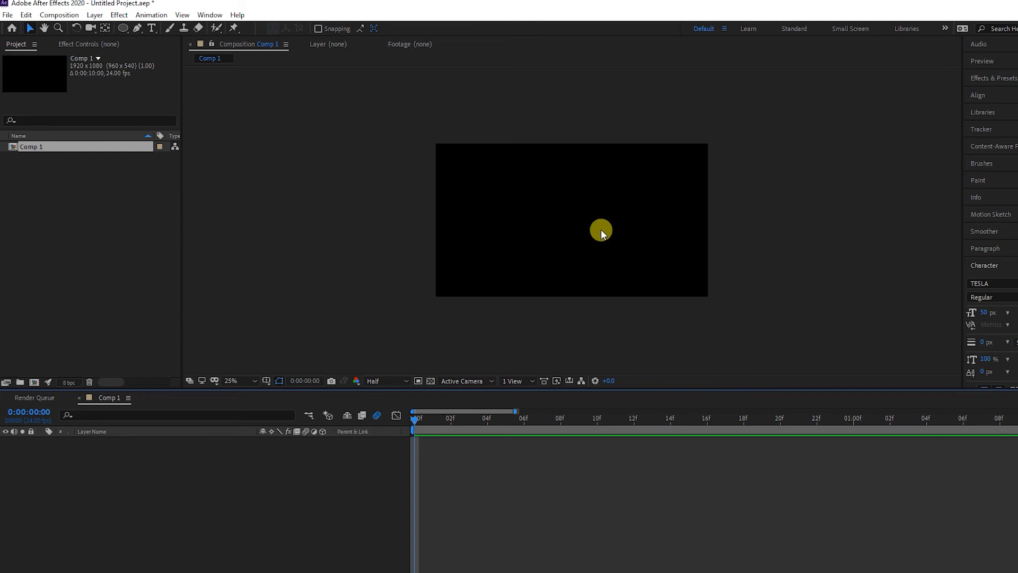
Step: Create a text layer near the composition's center reading HELLO
key("ctrl")
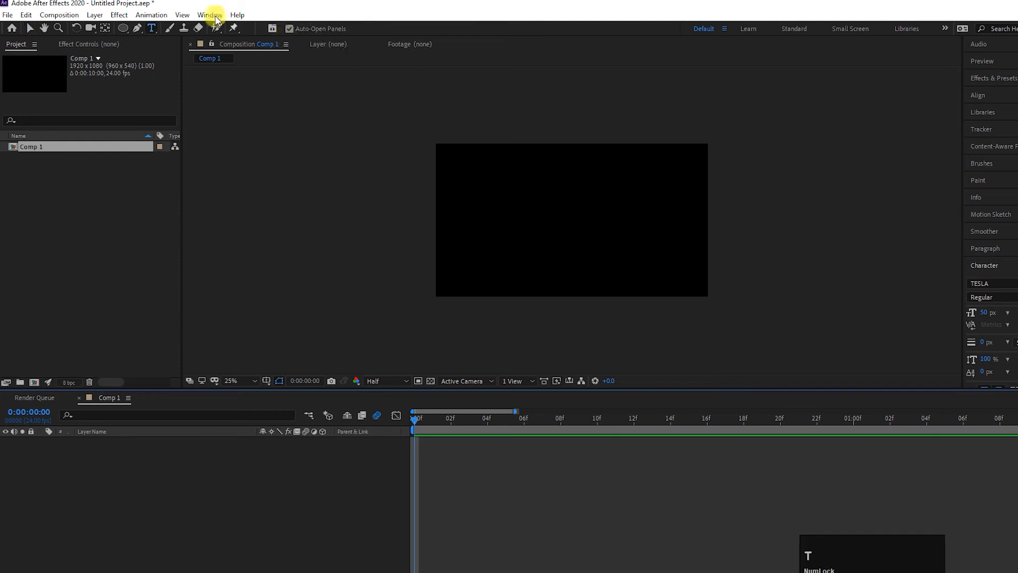
left_click(154, 28)
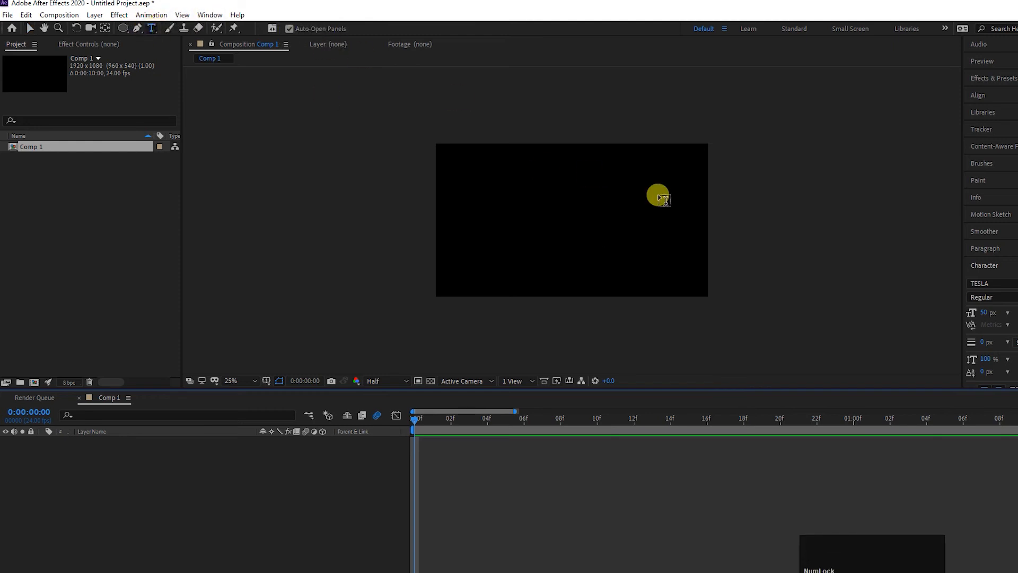
left_click(546, 200)
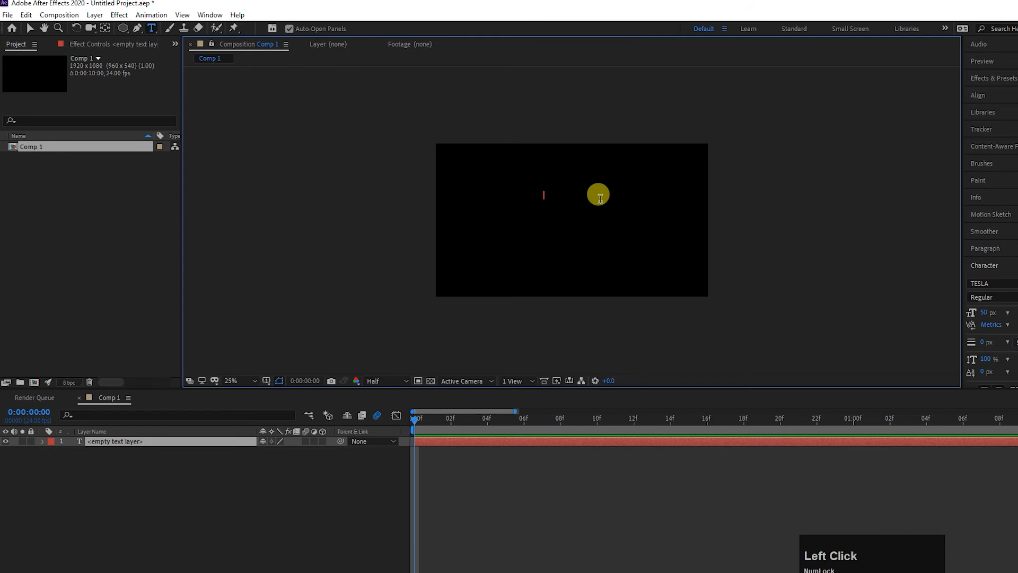
type("HELLO")
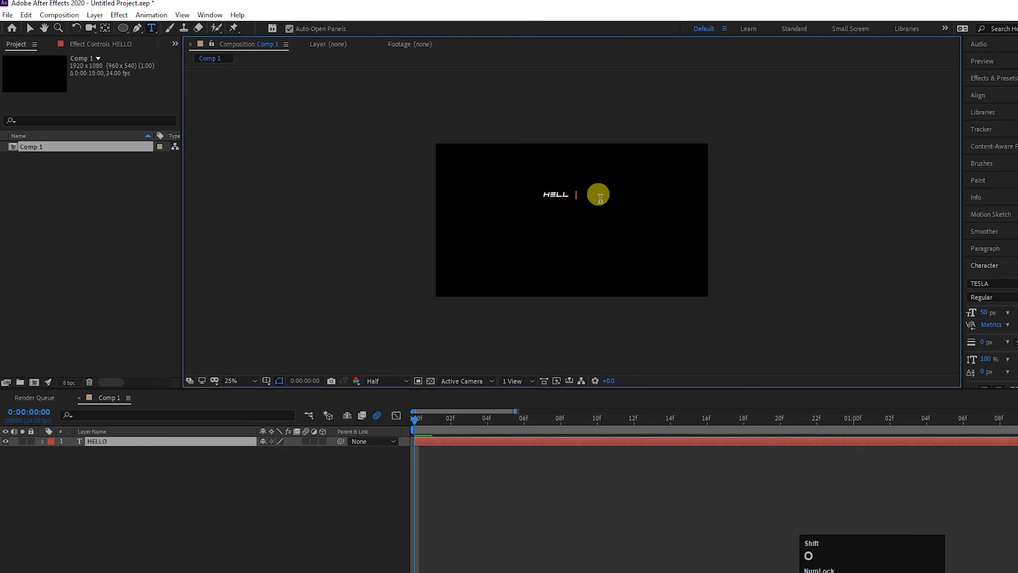
Step: Scale the HELLO text layer to 263% and move it to the top center of the composition
left_click(275, 520)
left_click(205, 443)
key("s")
left_click_drag(276, 451, 370, 452)
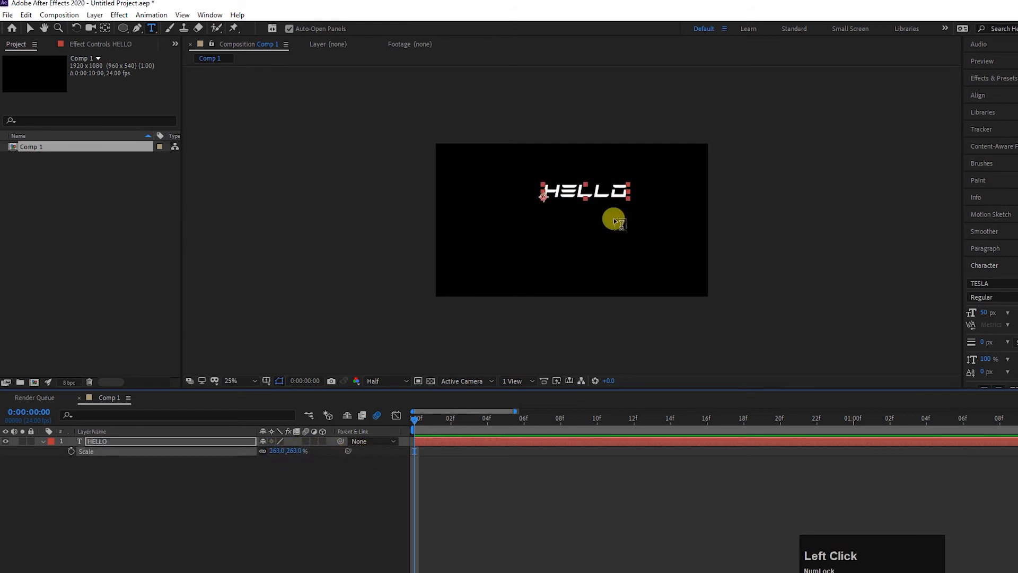
key("v")
left_click_drag(600, 190, 582, 161)
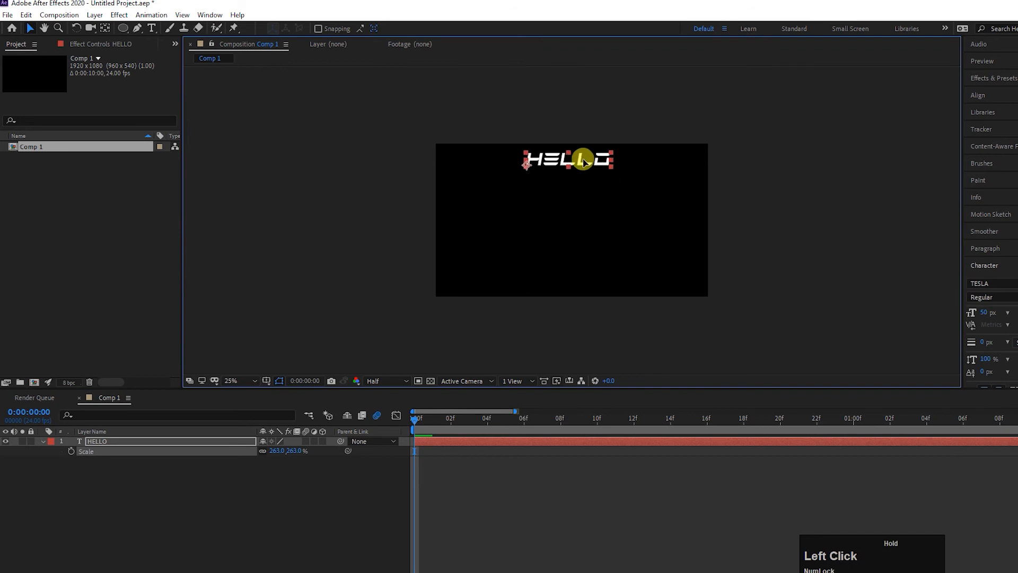
Step: Draw a centered circular mask on the HELLO layer spanning nearly the full composition height, and return to 0:00
left_click(212, 440)
left_click(122, 28)
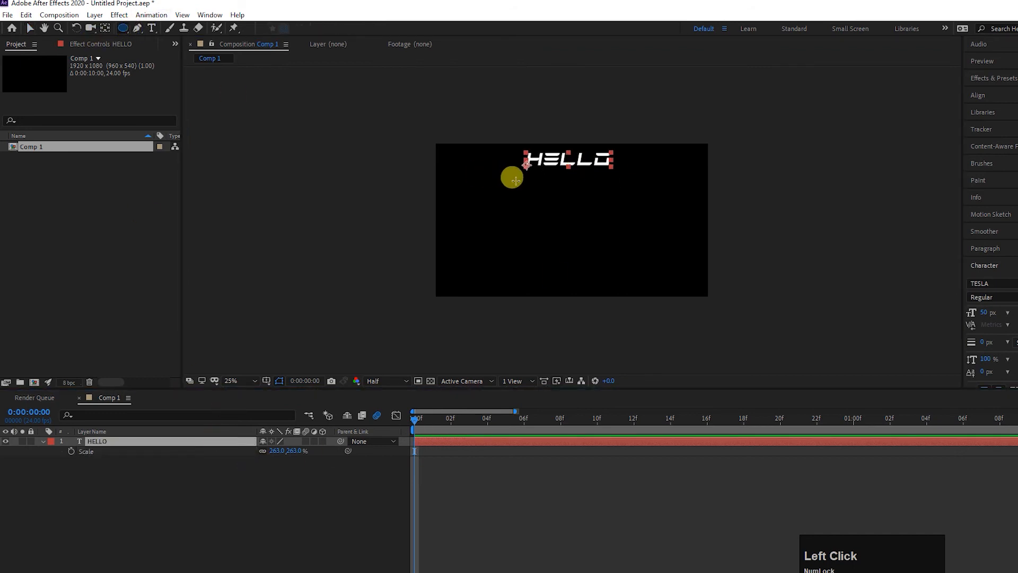
left_click_drag(492, 154, 646, 271)
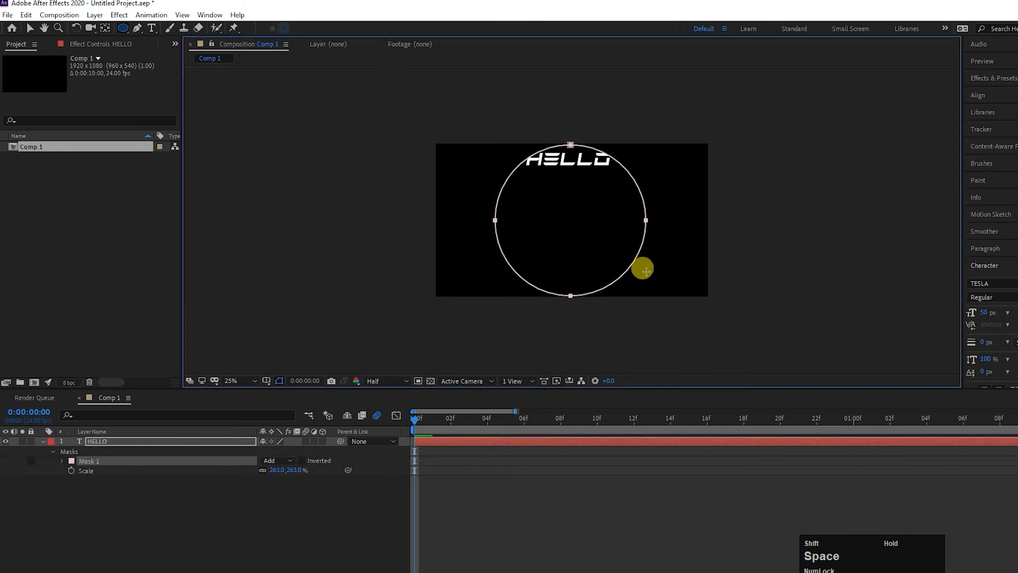
key("space")
left_click_drag(647, 417, 158, 433)
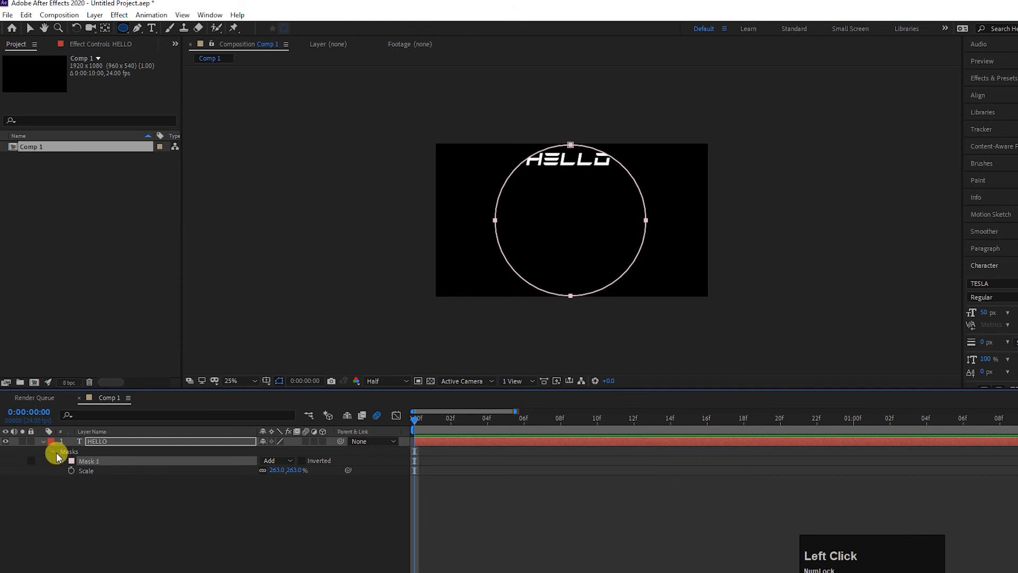
Step: Expand the HELLO layer's text path options and set the path to Mask 1
left_click(48, 442)
left_click(44, 441)
left_click(44, 442)
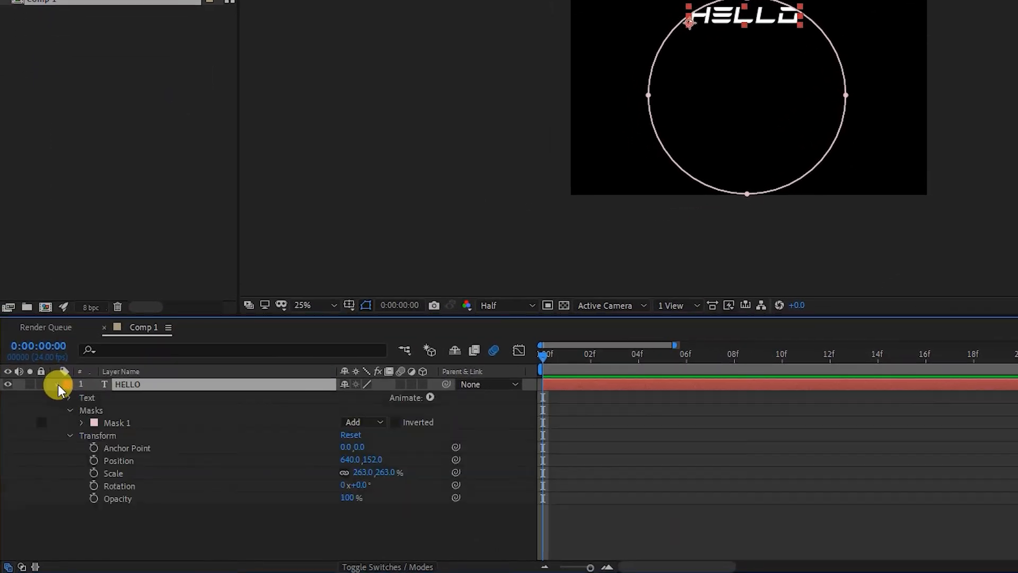
left_click(70, 397)
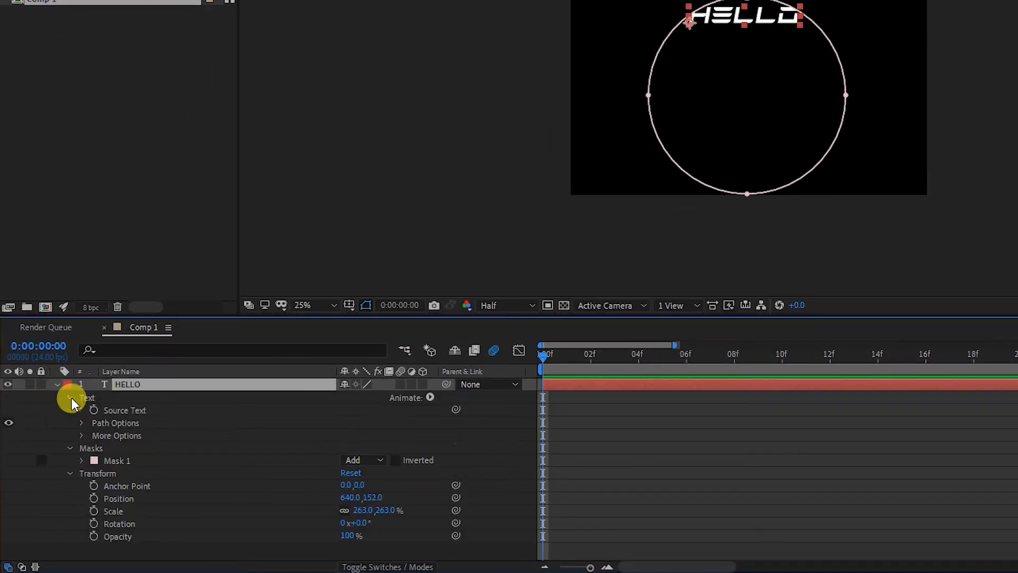
left_click(83, 422)
left_click(339, 437)
left_click(393, 475)
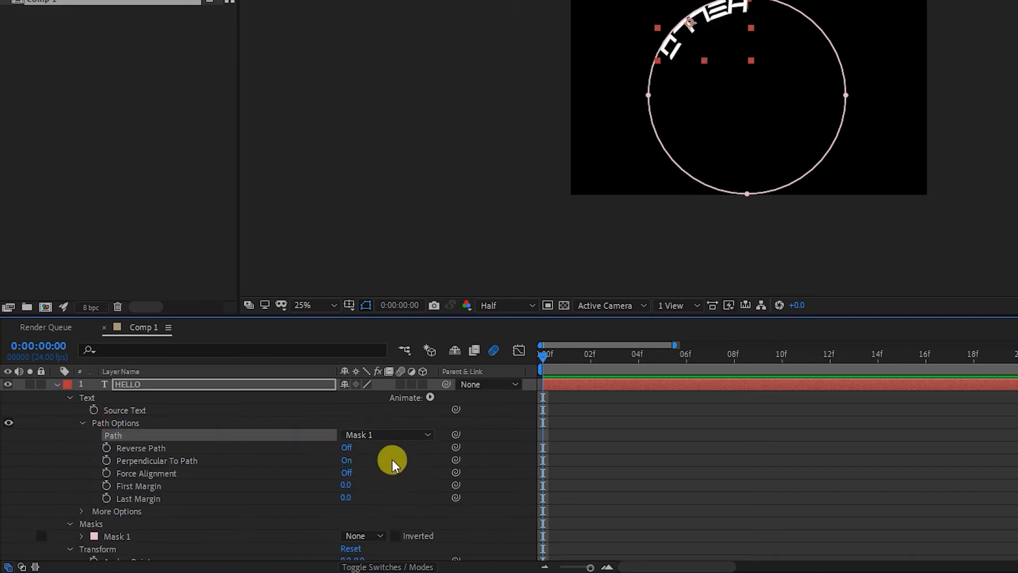
Step: Keyframe the text's First Margin at 0:00 and at 1272 on 2:00, and end the work area just after 2:00
left_click(106, 486)
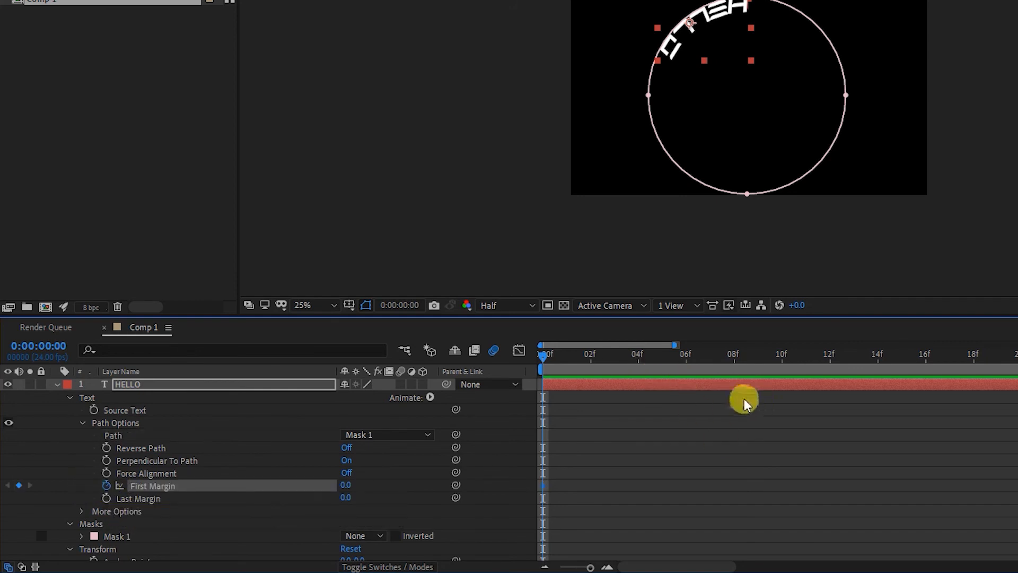
scroll(722, 427, "down", 5)
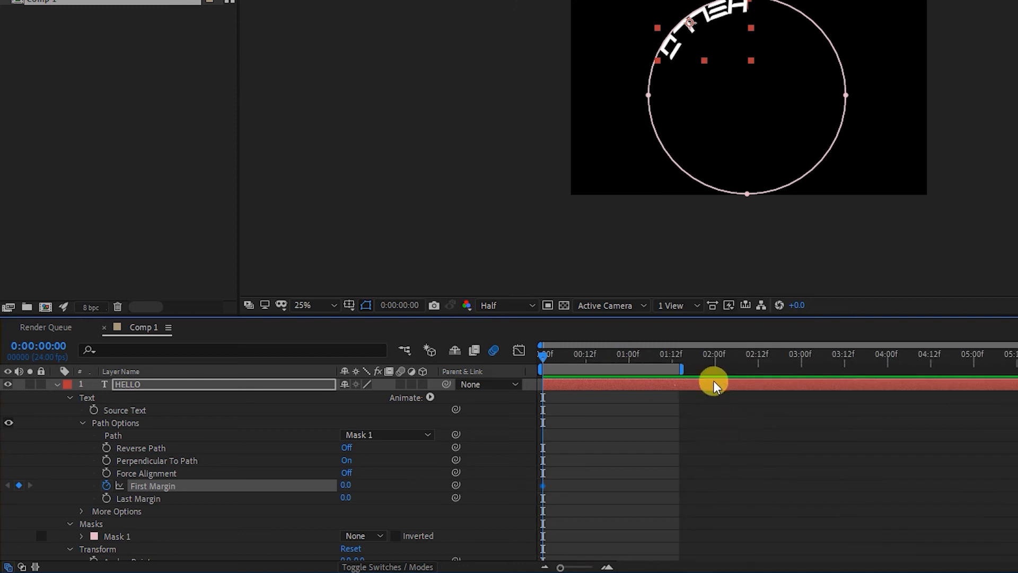
left_click_drag(685, 367, 742, 367)
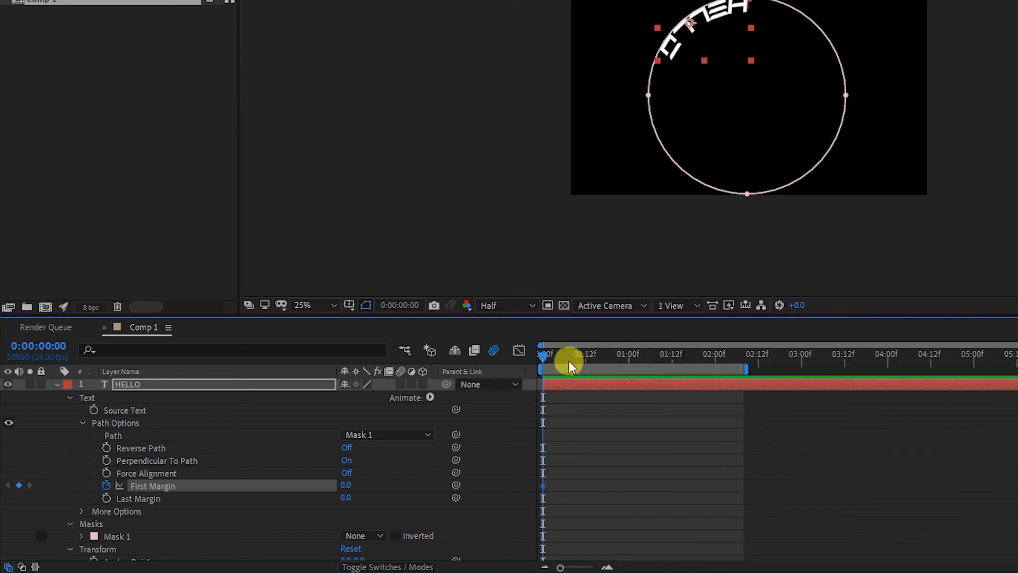
key("space")
left_click(715, 354)
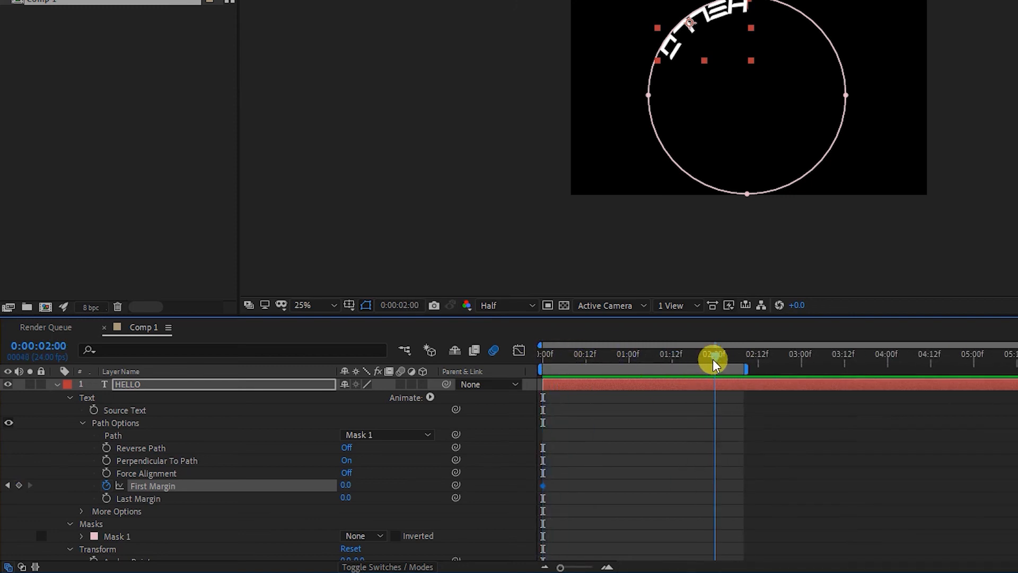
left_click_drag(342, 483, 1013, 322)
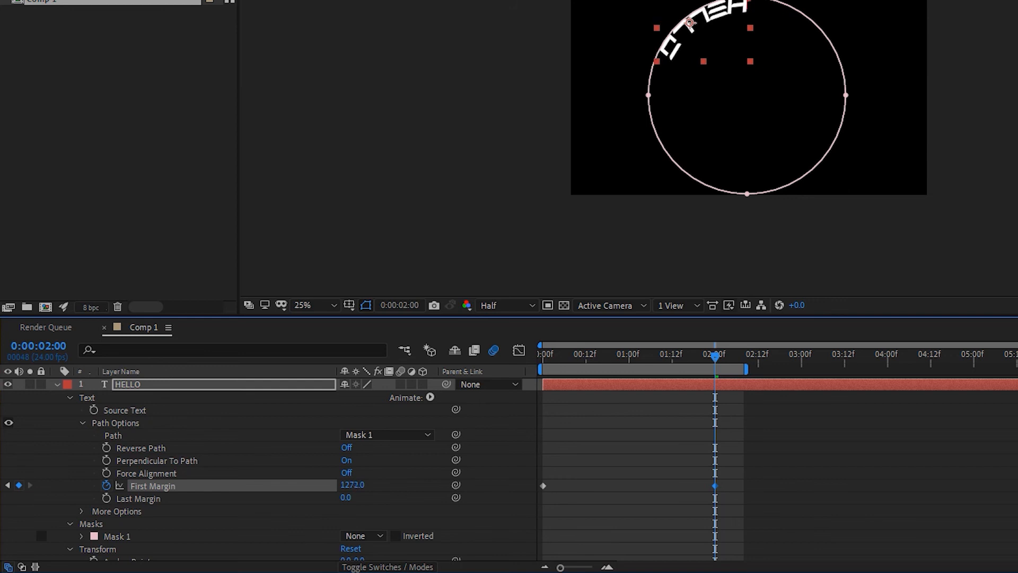
left_click_drag(749, 371, 716, 371)
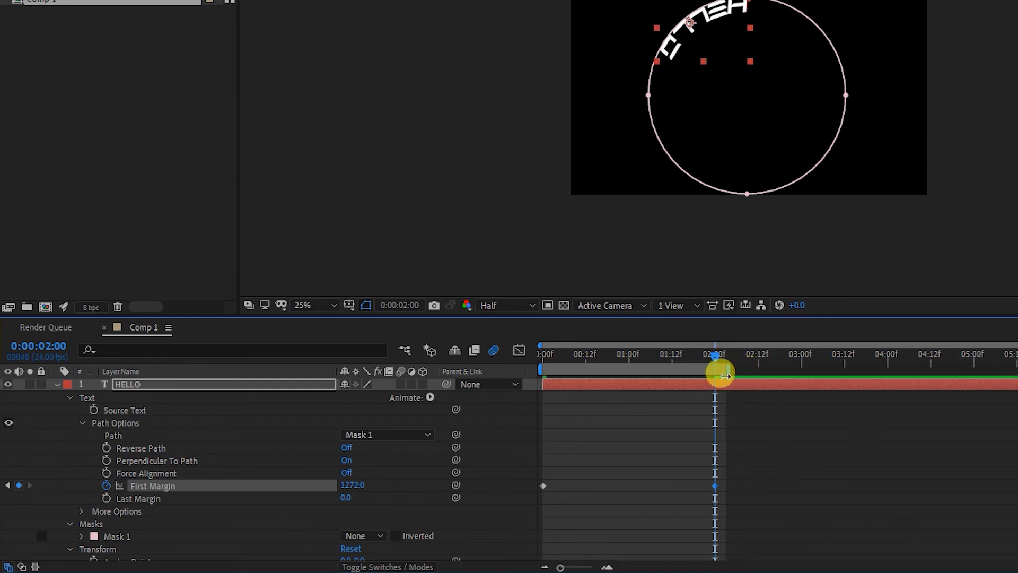
Step: Preview the HELLO text's motion around the circular path from 0:00, and return to the first frame
key("Home")
key("space")
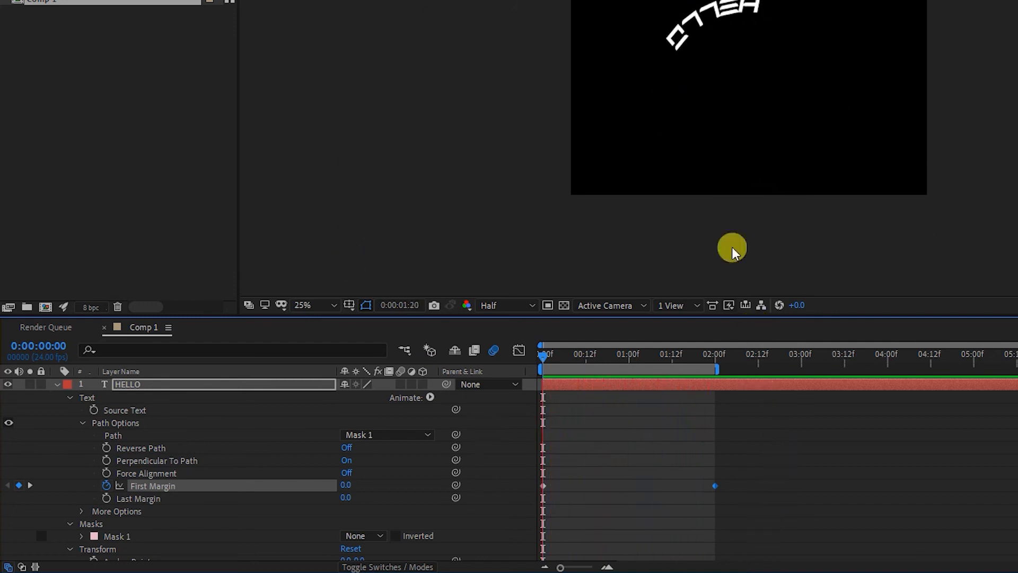
key("space")
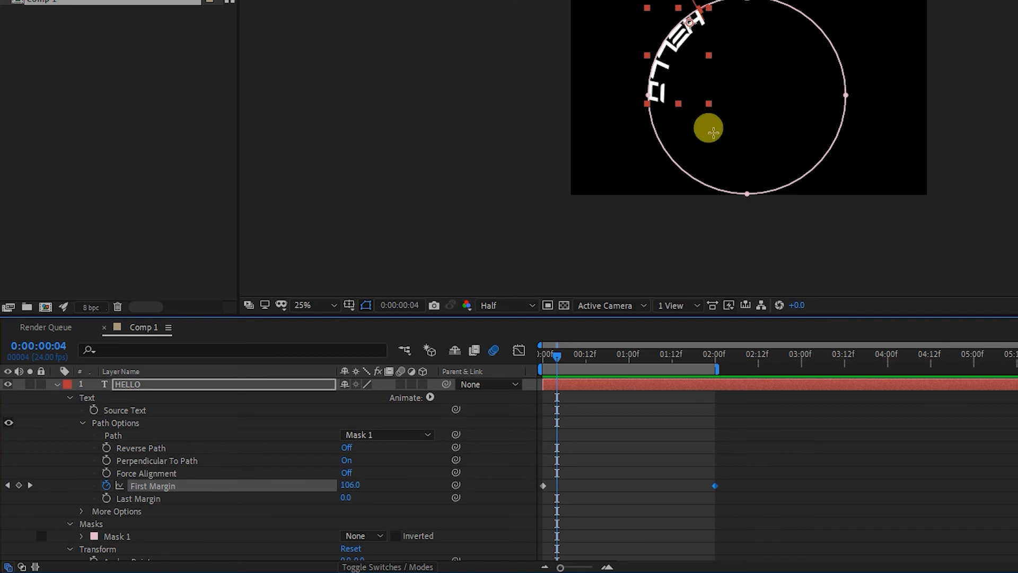
left_click(544, 354)
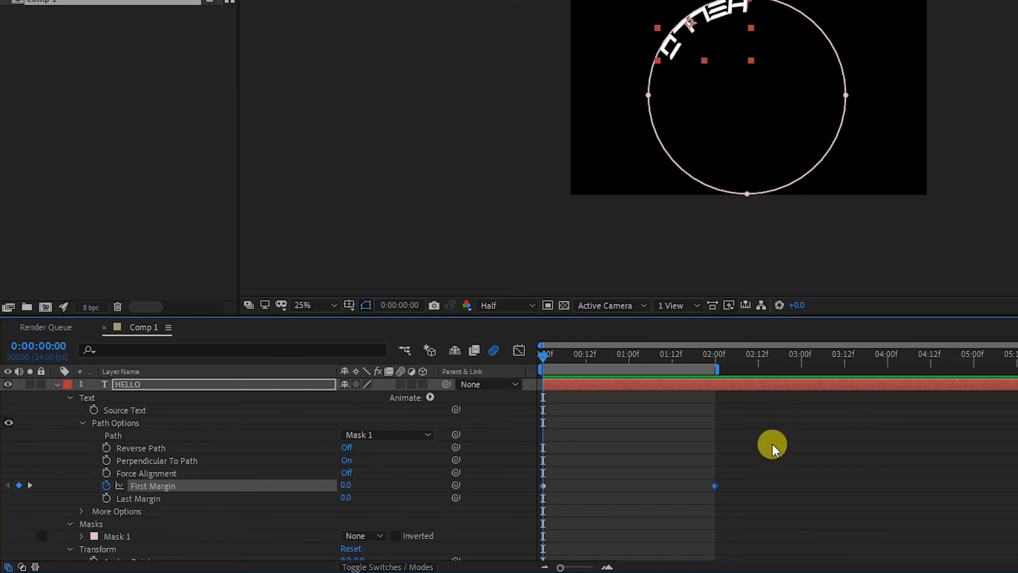
Step: Try Easy Ease on both First Margin keyframes in the layer timeline, and undo it
left_click_drag(785, 431, 539, 504)
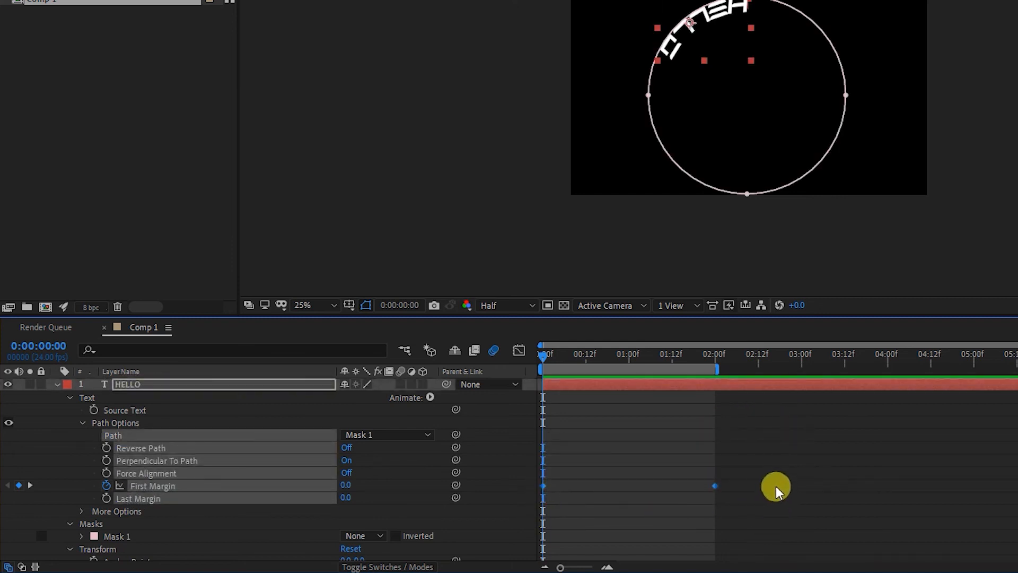
key("F9")
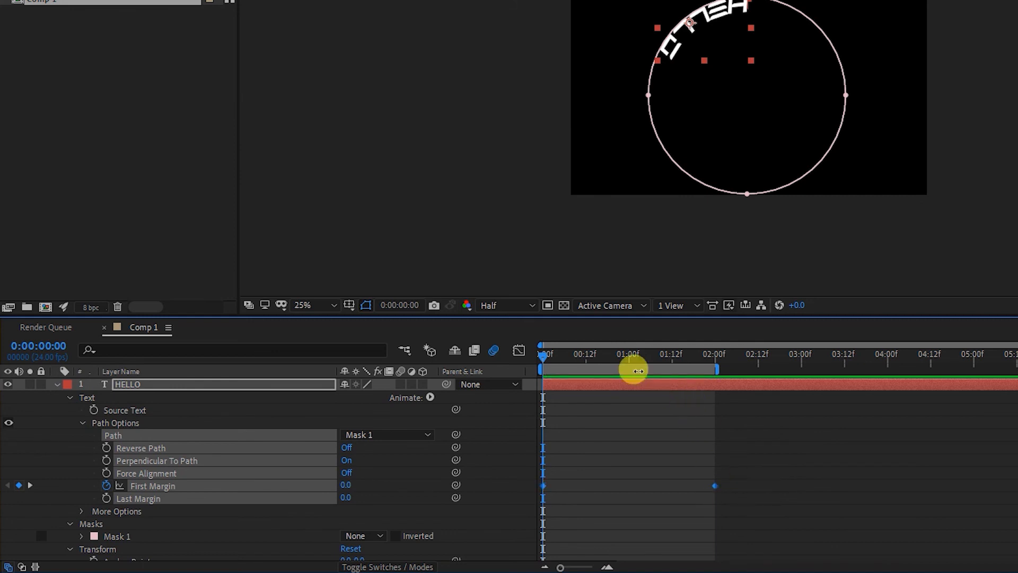
left_click_drag(763, 471, 539, 493)
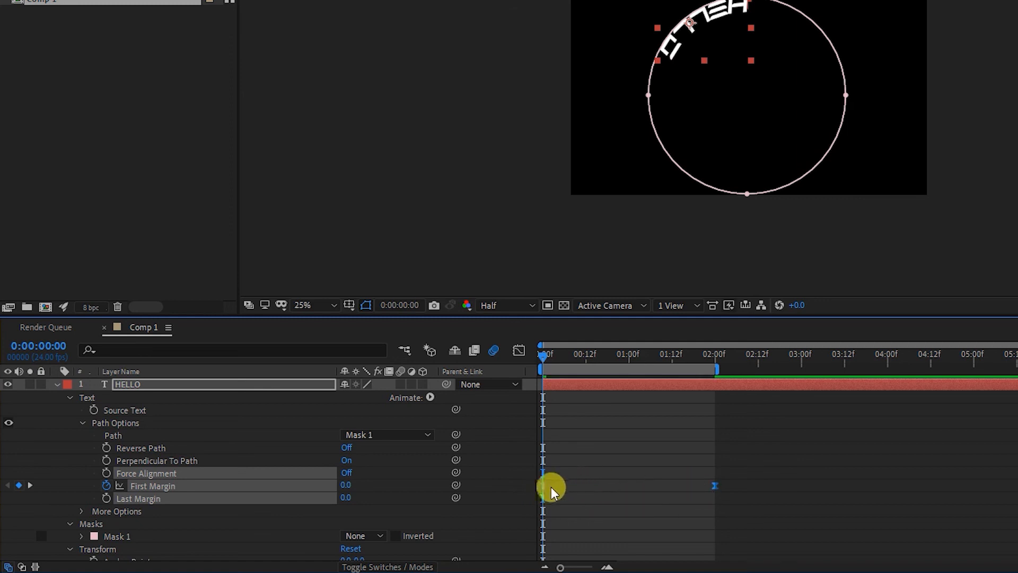
key("ctrl+z")
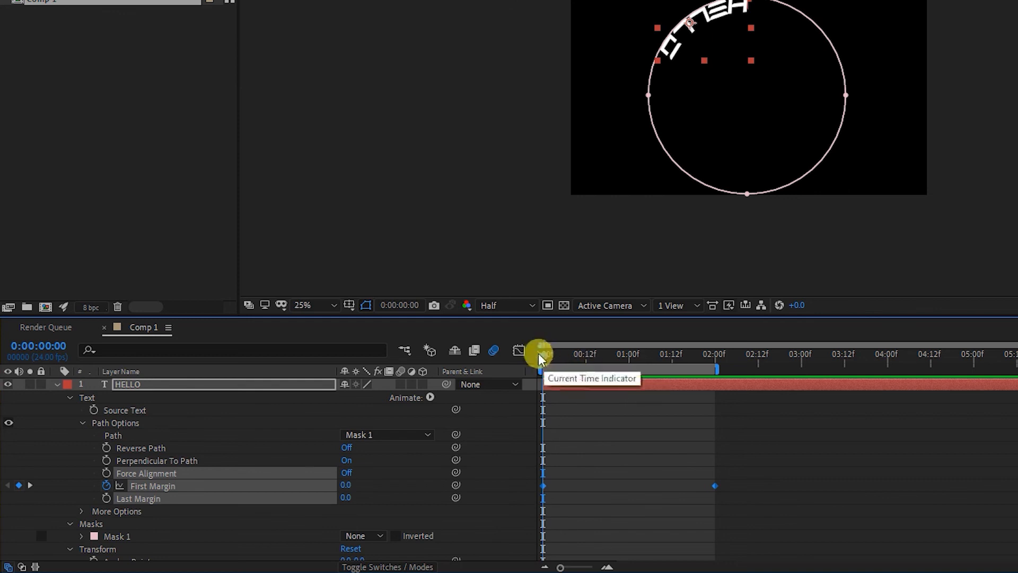
Step: Apply Easy Ease to both First Margin keyframes in the speed graph, preview the motion, and return to 0:00
left_click(519, 351)
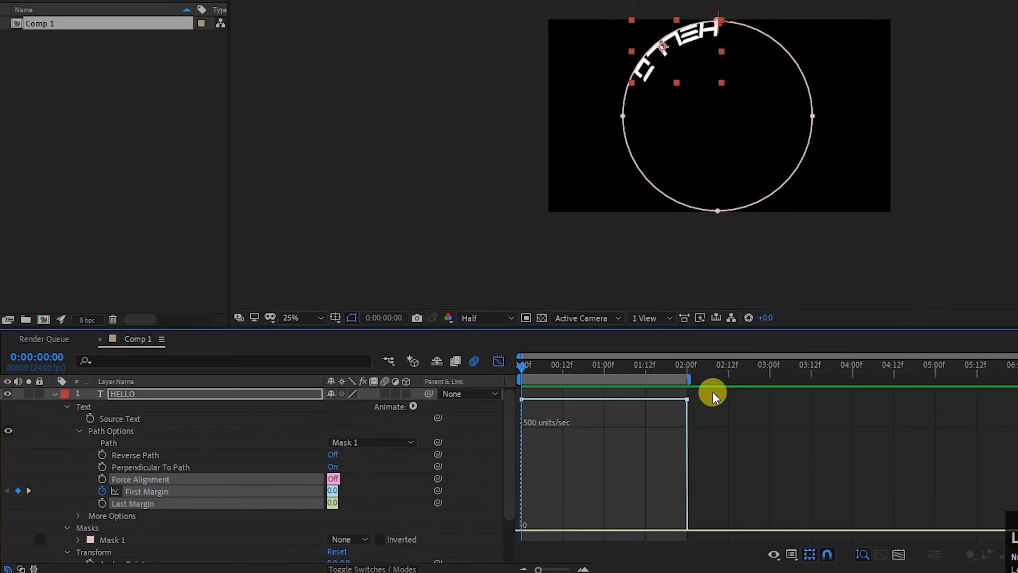
left_click_drag(712, 394, 511, 418)
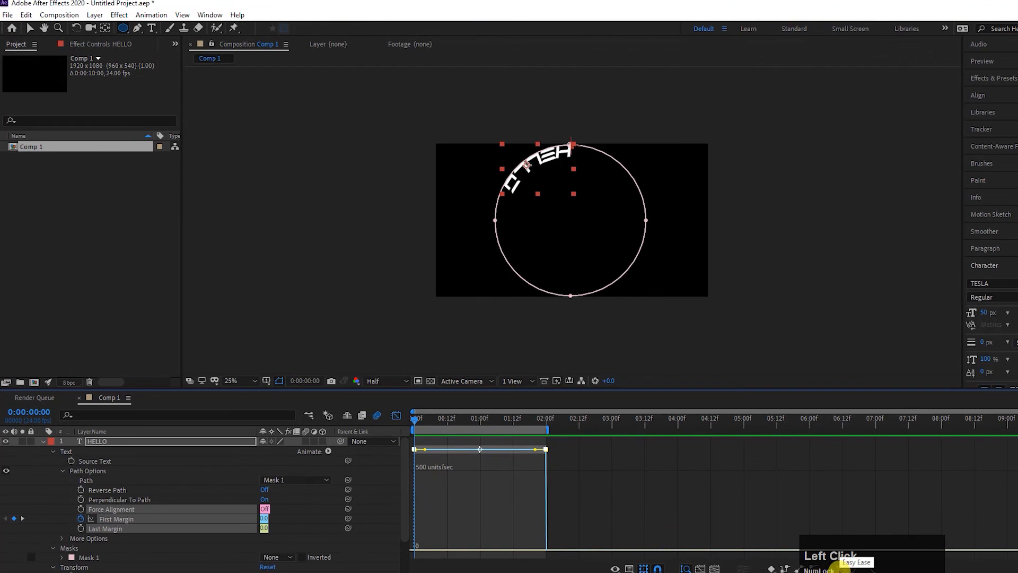
left_click(840, 569)
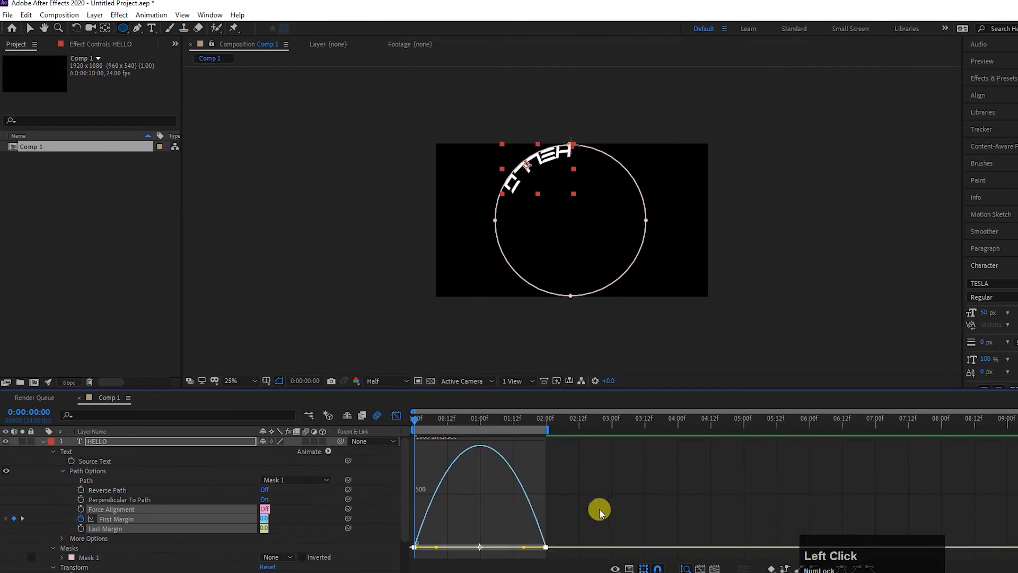
key("space")
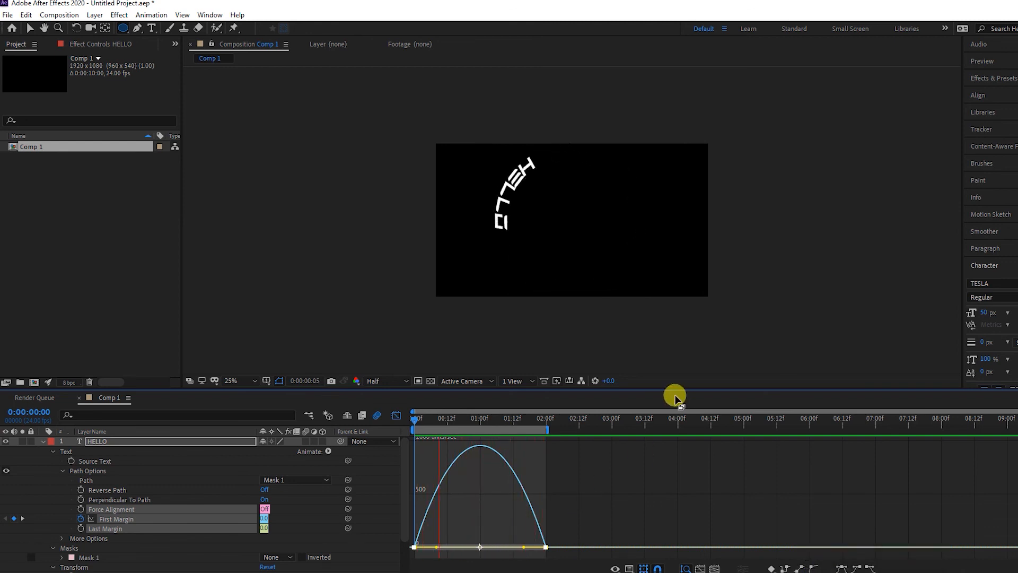
key("space")
left_click_drag(498, 420, 373, 433)
Step: Pull the influence handles of both First Margin keyframes inward for a sharp speed peak at about 1:00, and preview the animation
left_click(465, 529)
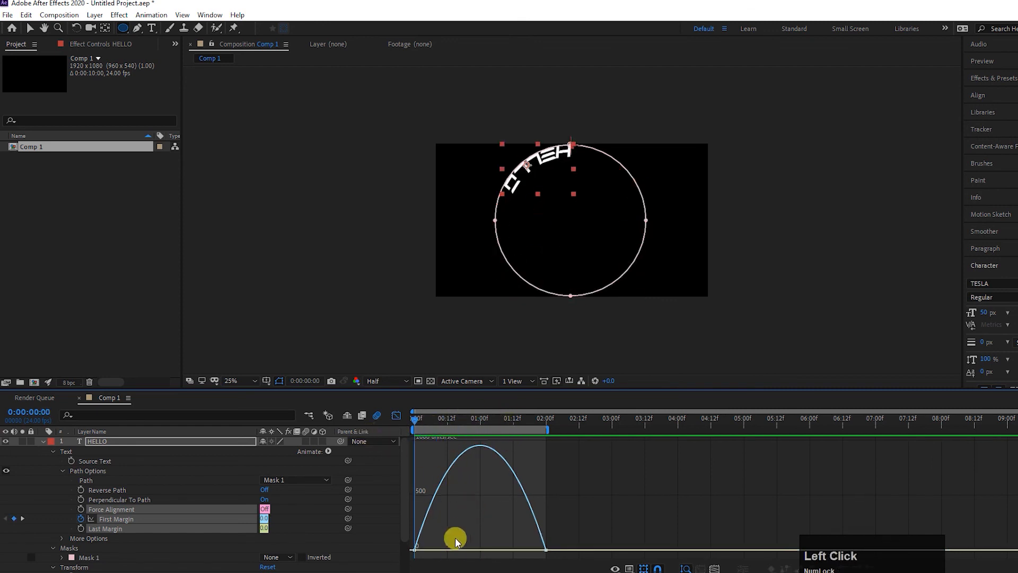
left_click(416, 550)
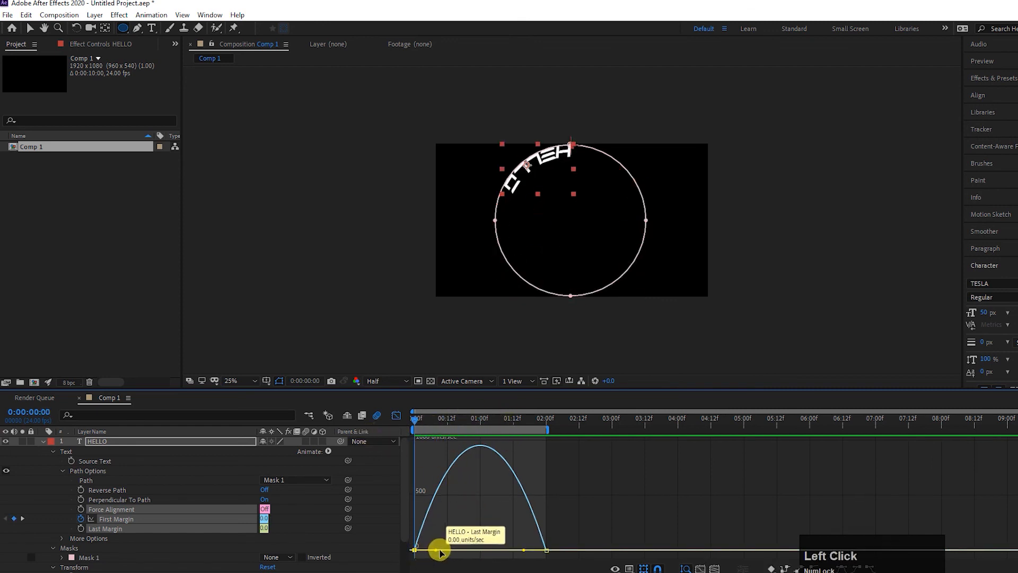
left_click_drag(436, 550, 500, 550)
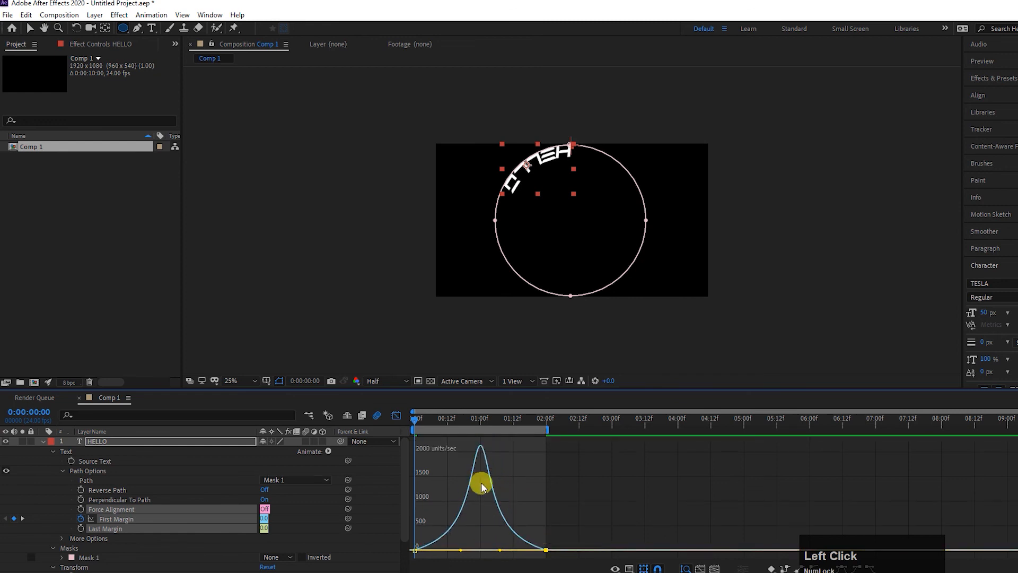
key("space")
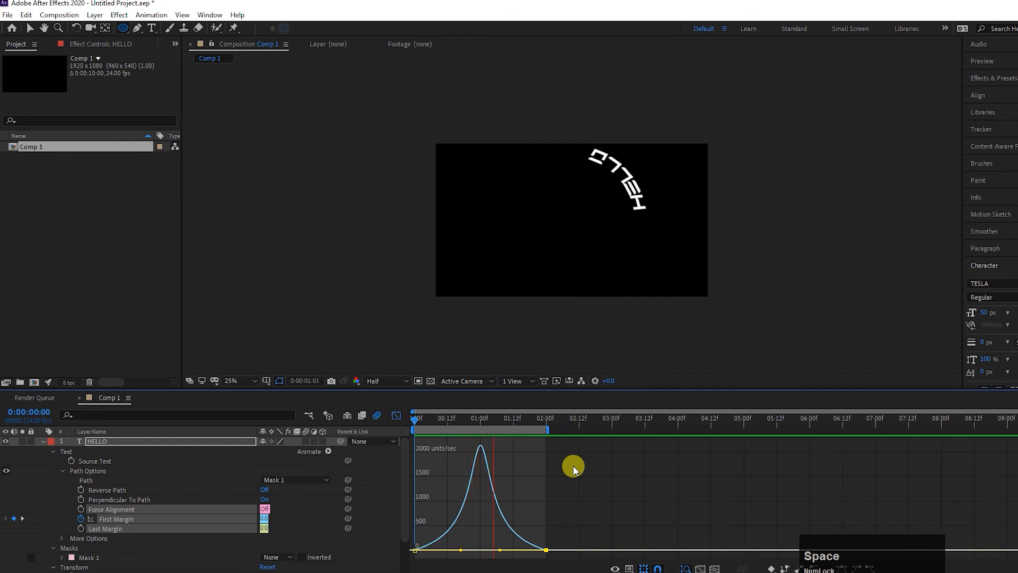